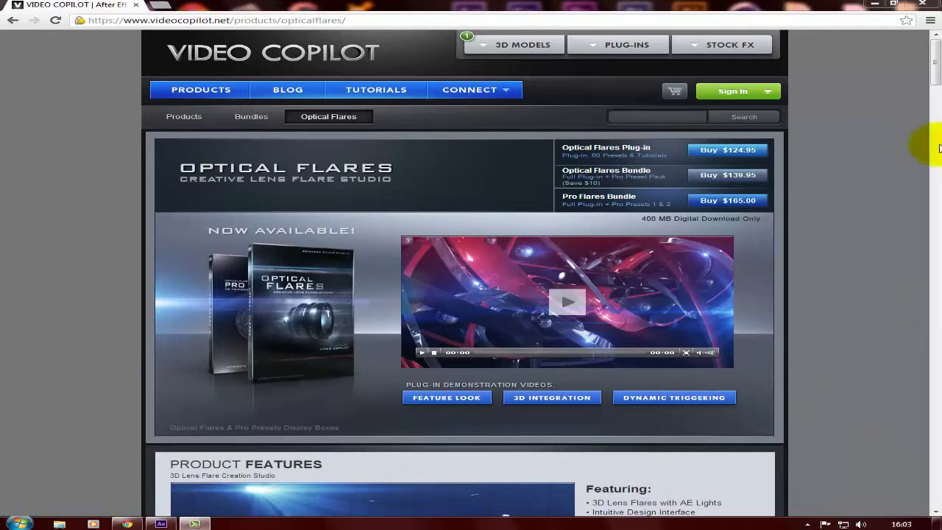
Step: Browse down the Video Copilot Optical Flares product page in Chrome
scroll(937, 70, "down", 2)
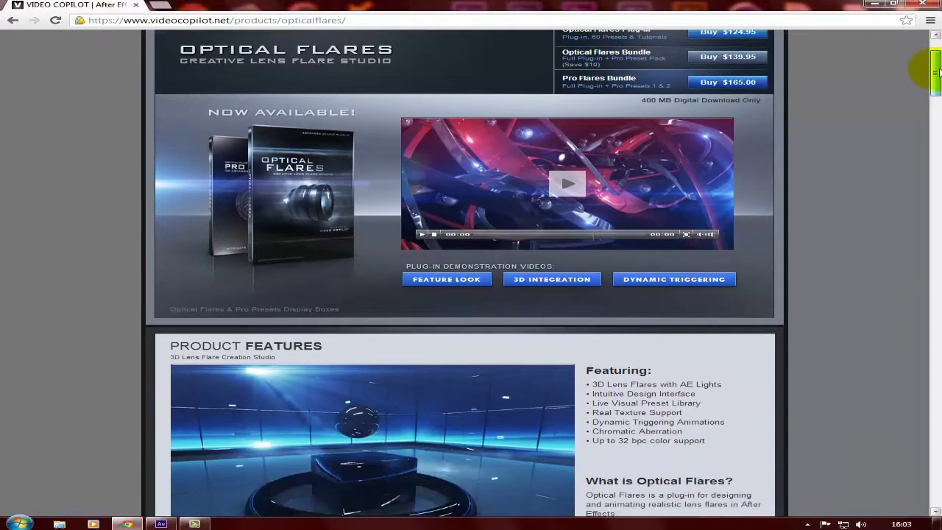
scroll(937, 70, "up", 2)
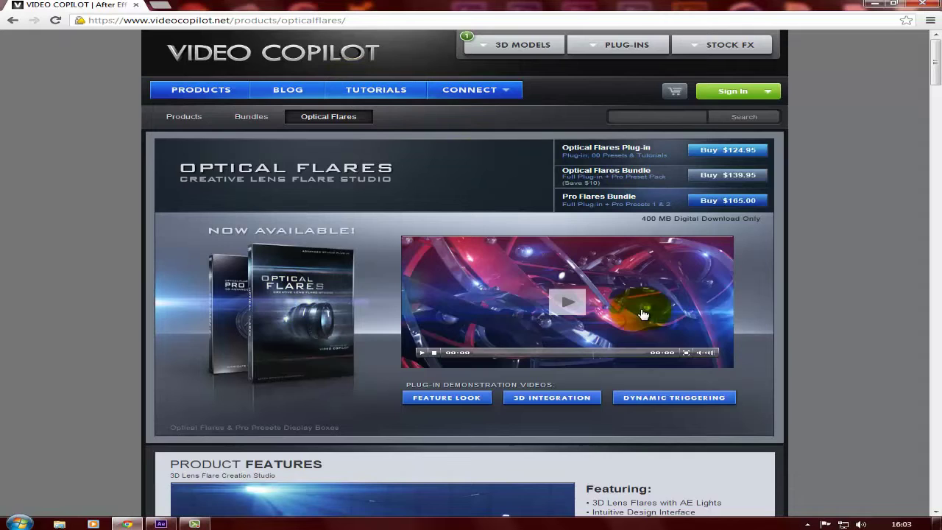
scroll(839, 324, "down", 2)
scroll(840, 323, "up", 2)
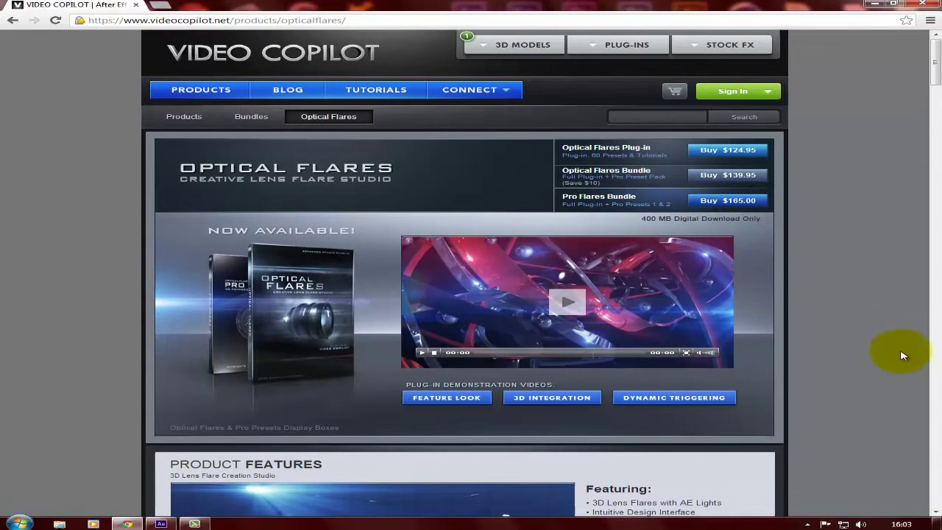
scroll(865, 377, "down", 3)
scroll(865, 378, "down", 3)
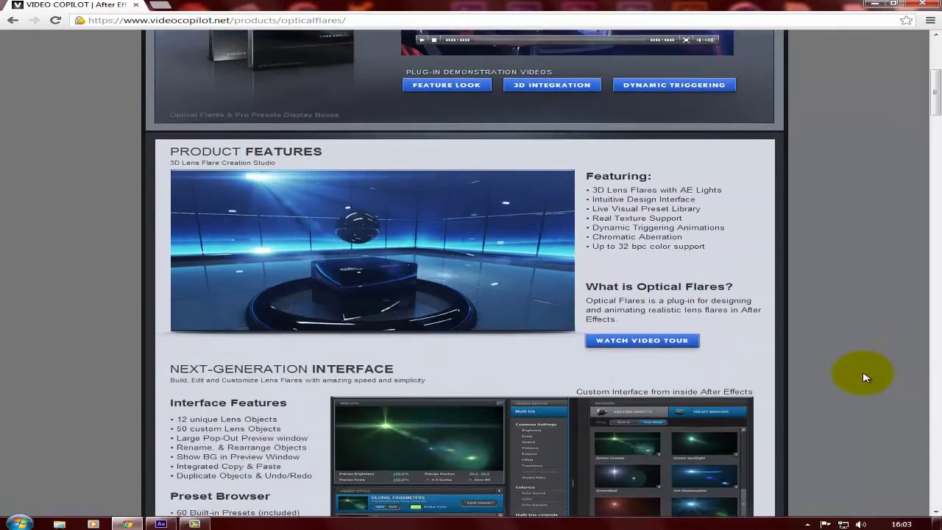
scroll(865, 378, "down", 2)
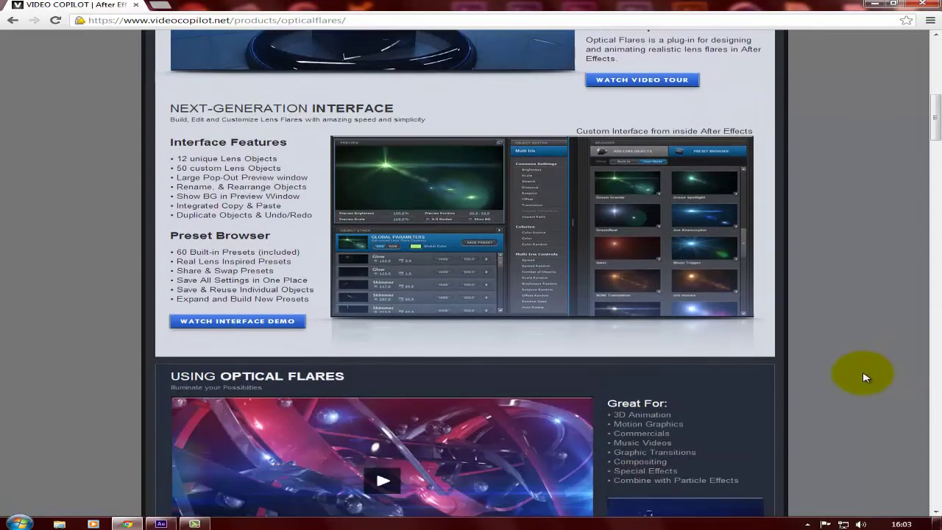
scroll(865, 377, "up", 1)
scroll(865, 377, "down", 2)
scroll(865, 378, "down", 2)
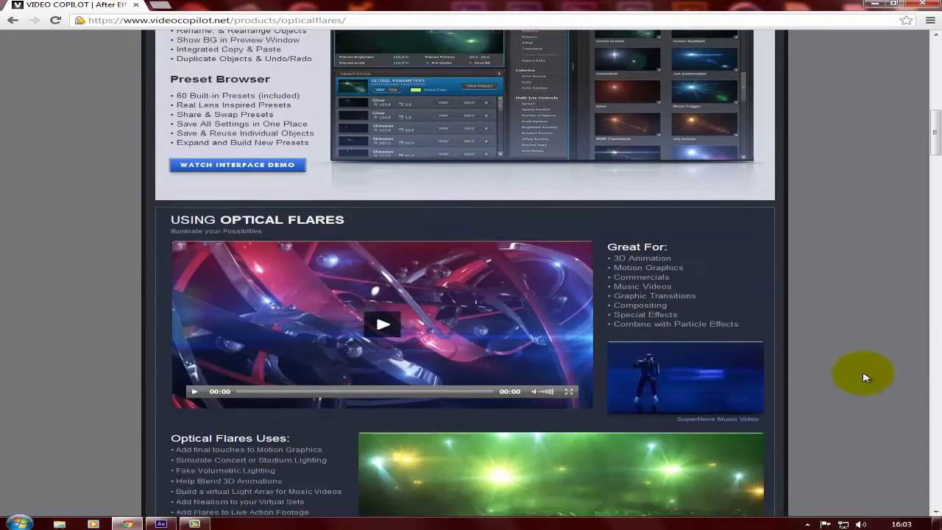
scroll(865, 378, "down", 1)
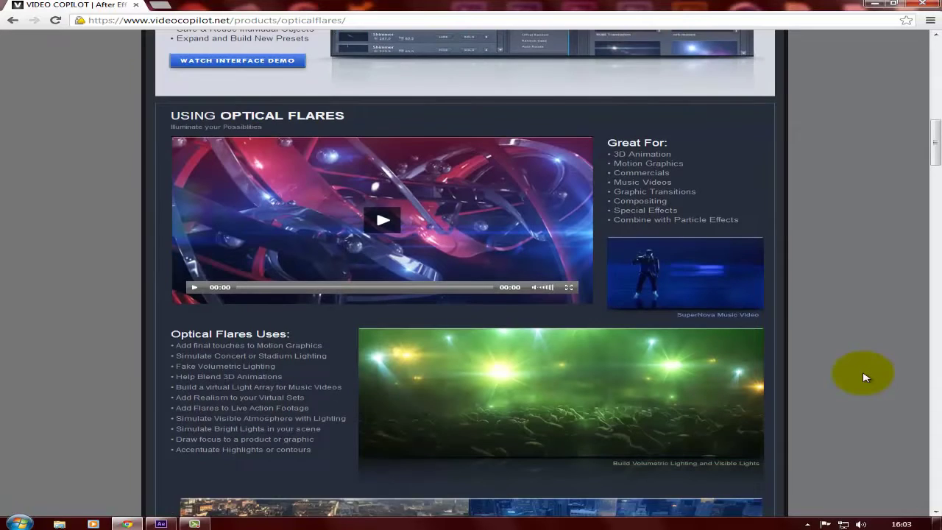
scroll(865, 377, "down", 2)
scroll(865, 378, "up", 1)
scroll(865, 378, "down", 3)
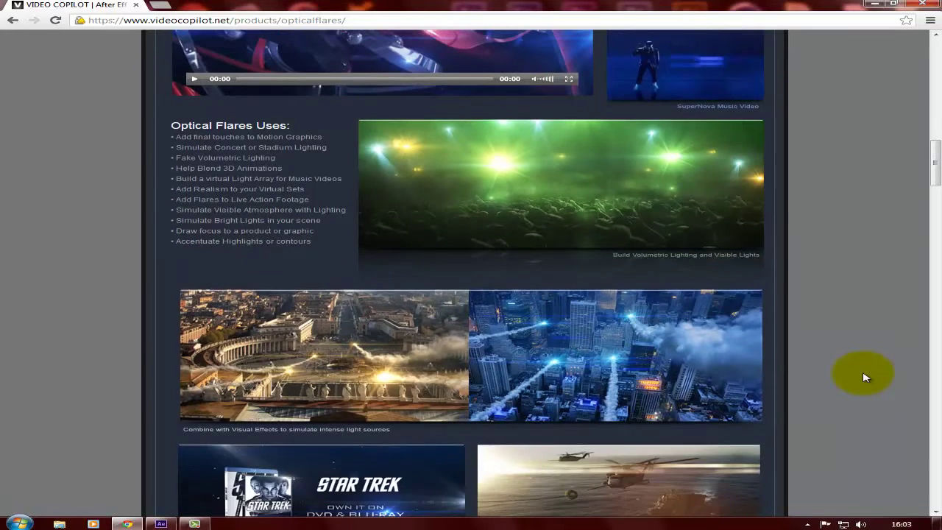
Step: Finish browsing, return to the top of the product page and minimize Chrome
scroll(557, 374, "down", 2)
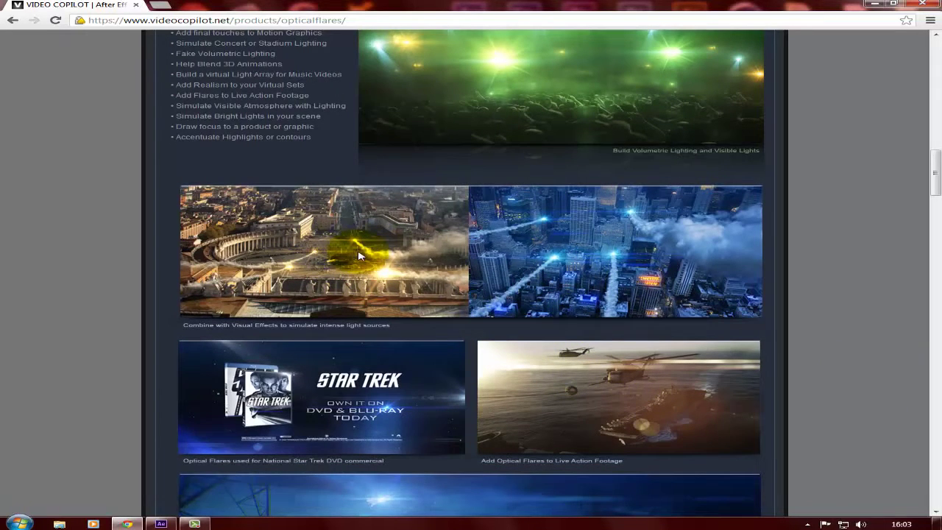
scroll(625, 394, "down", 2)
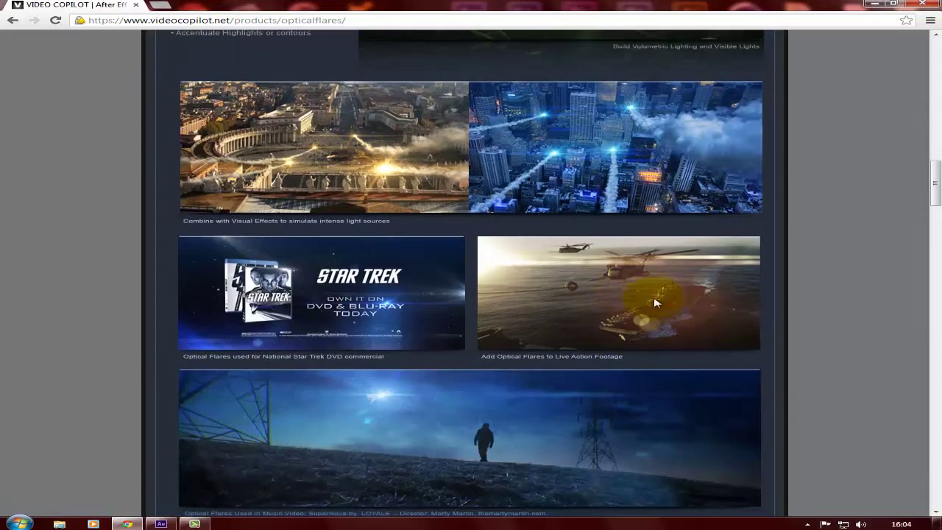
scroll(443, 394, "down", 3)
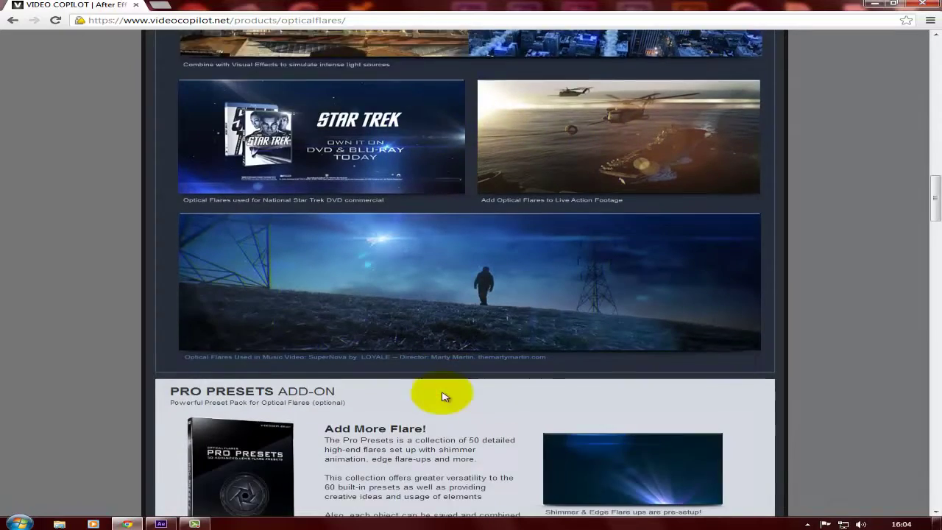
scroll(443, 396, "down", 3)
scroll(443, 396, "up", 20)
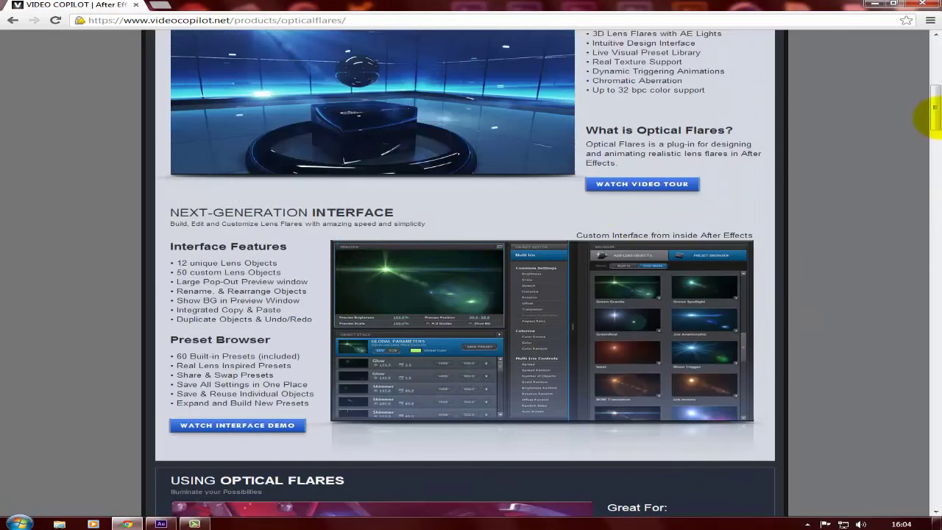
left_click_drag(935, 110, 937, 59)
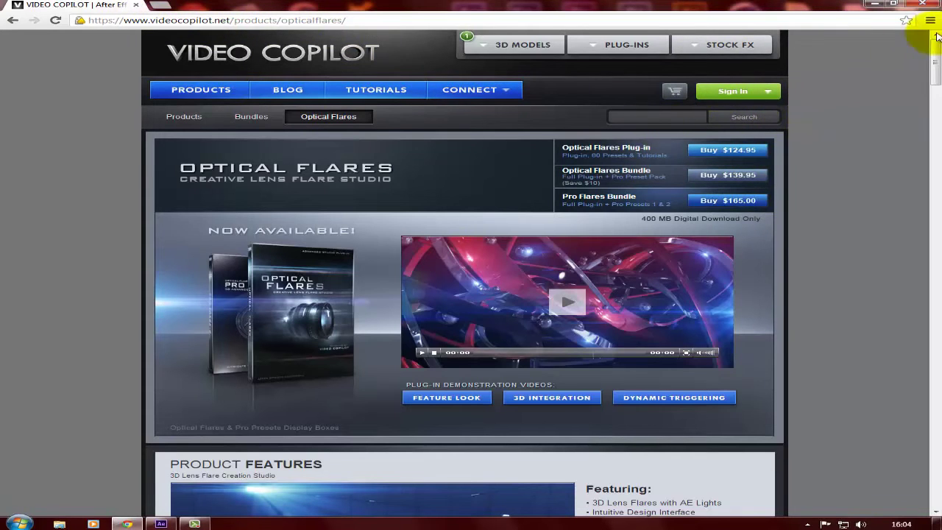
left_click(874, 4)
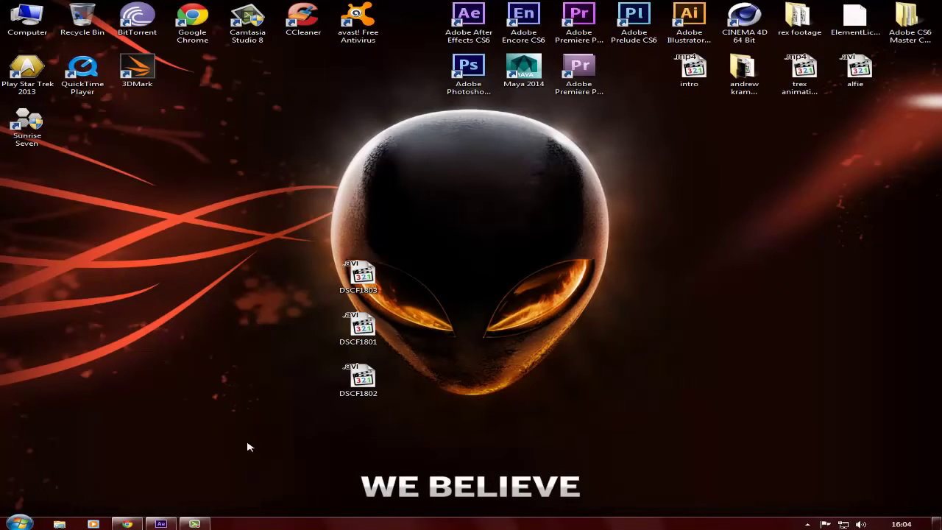
Step: Show the Camtasia recorder panel from the taskbar, then hide it again
left_click(199, 524)
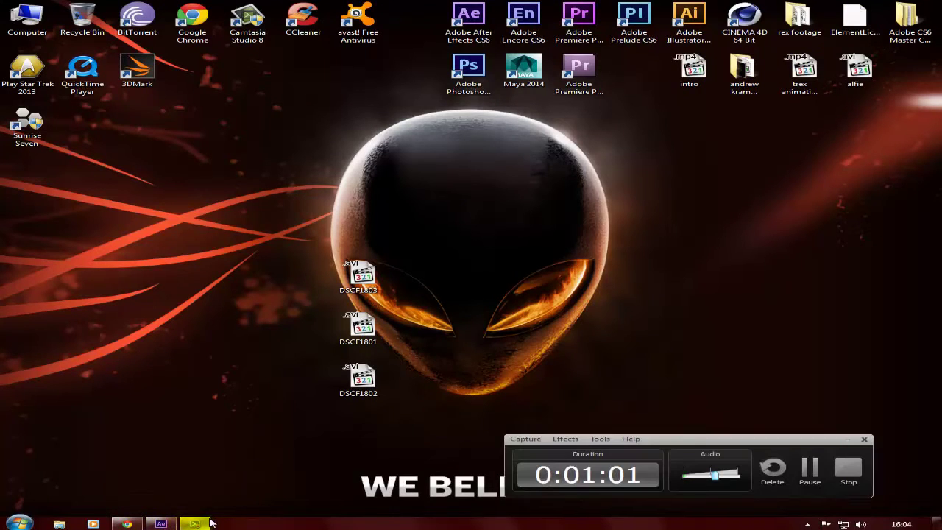
left_click(847, 440)
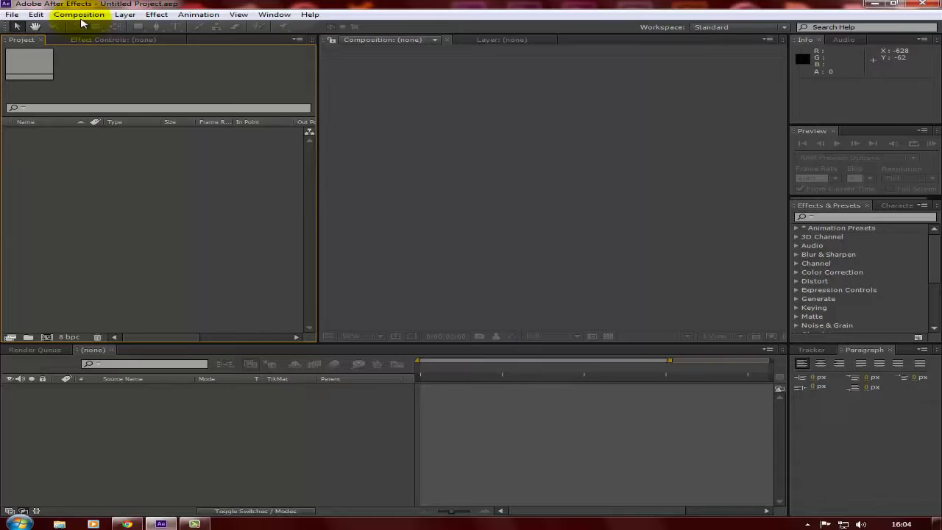
Step: Create Comp 1 using the HDTV 1080 29.97 composition preset
left_click(78, 15)
left_click(80, 24)
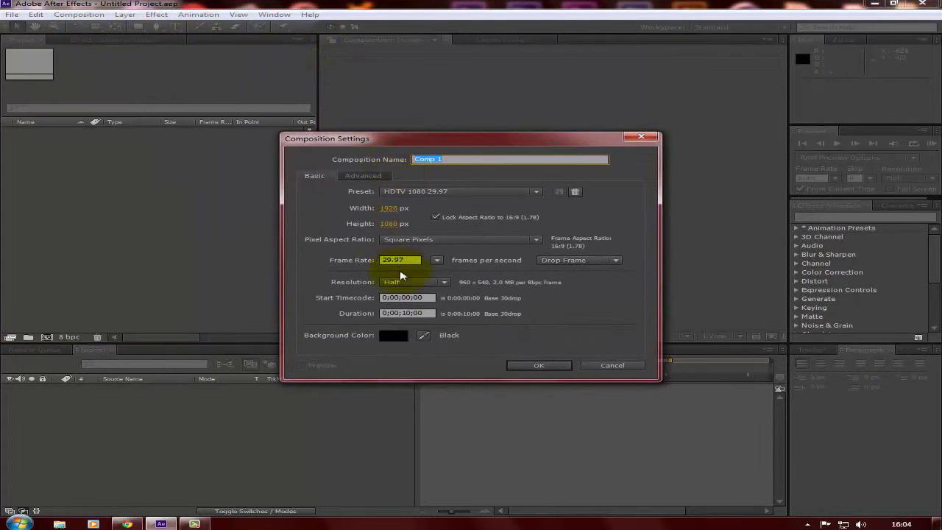
left_click(537, 366)
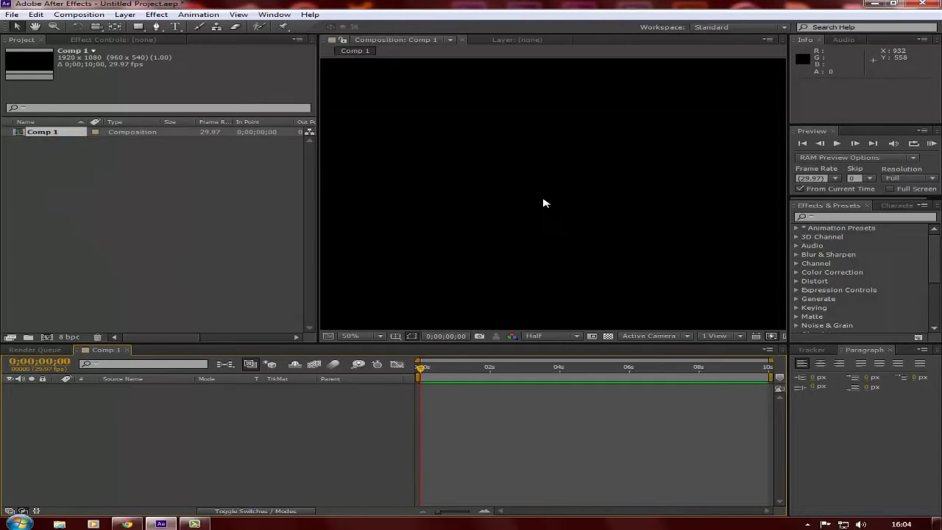
Step: Add a full-frame near-black (080808) solid layer named Dark Red Solid 1
left_click(125, 14)
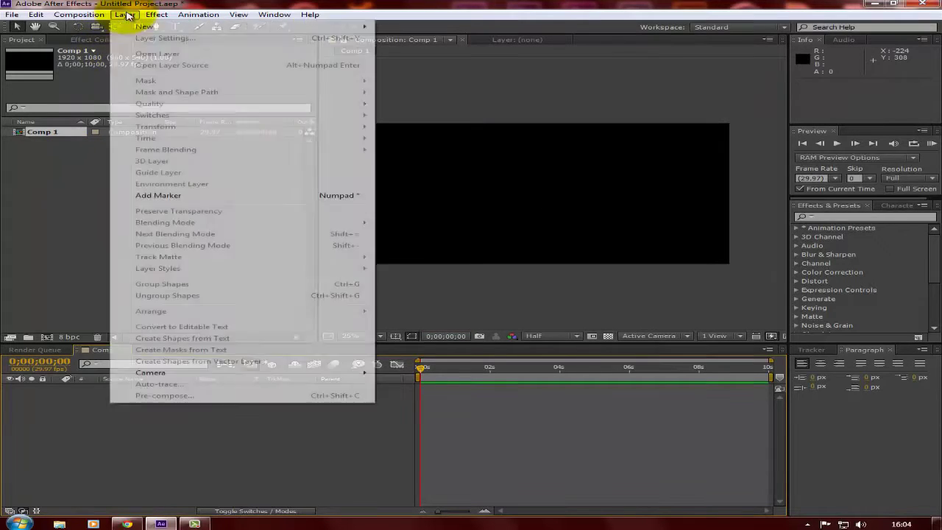
mouse_move(144, 28)
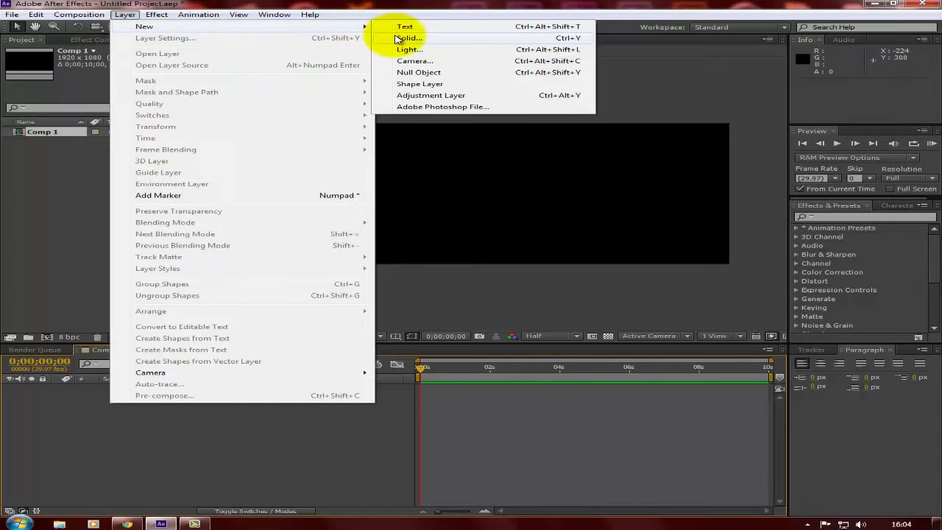
left_click(397, 39)
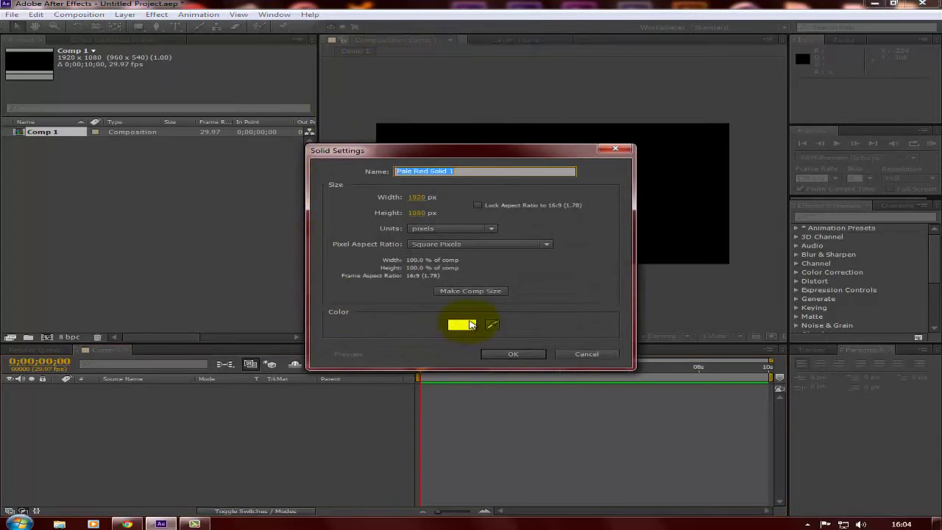
left_click(472, 326)
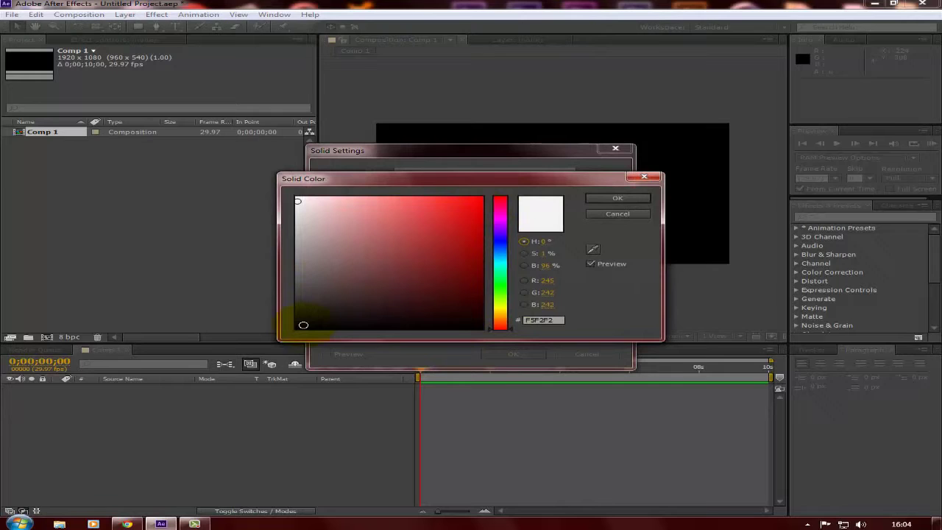
left_click(305, 326)
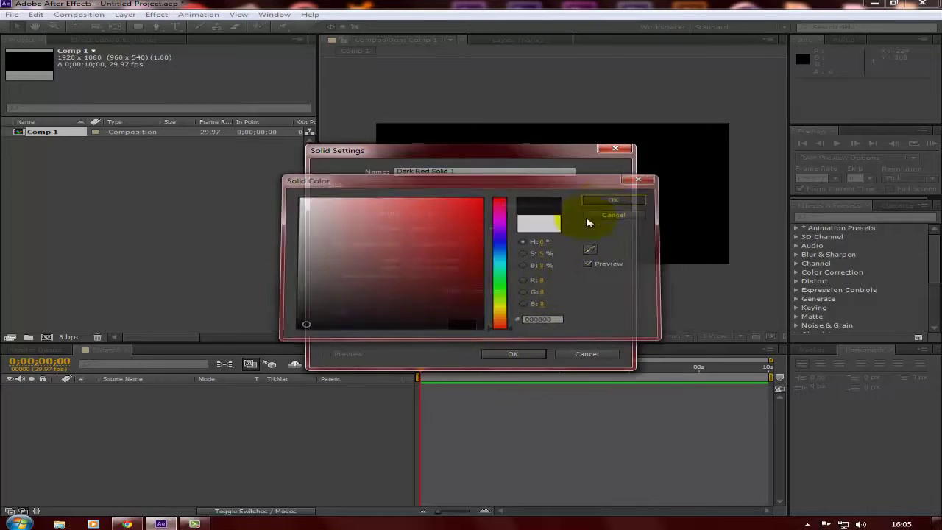
left_click(609, 200)
left_click(508, 355)
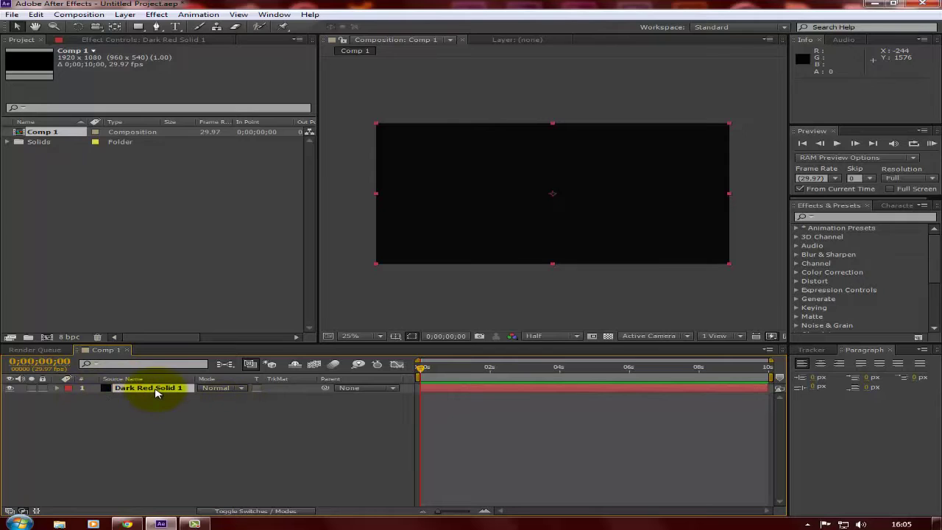
Step: Apply the Optical Flares effect to the Dark Red Solid 1 layer
right_click(156, 392)
mouse_move(315, 151)
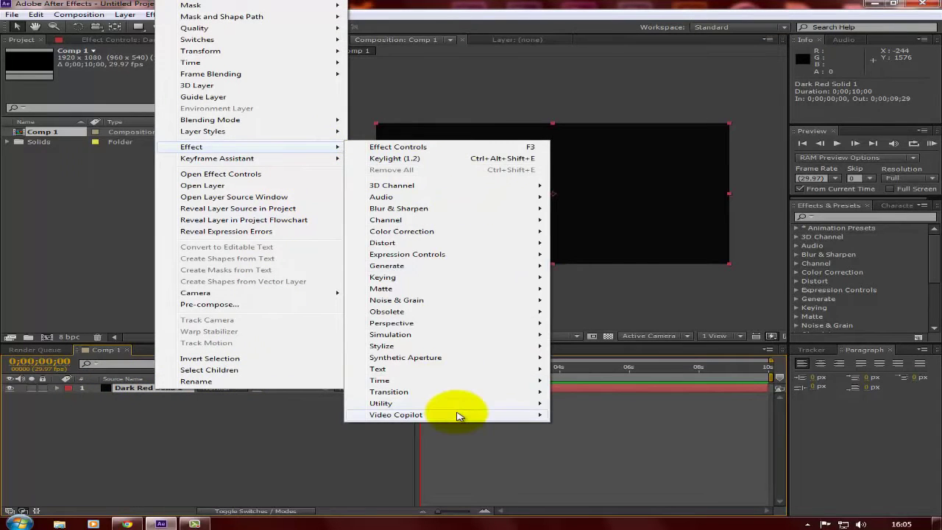
mouse_move(457, 417)
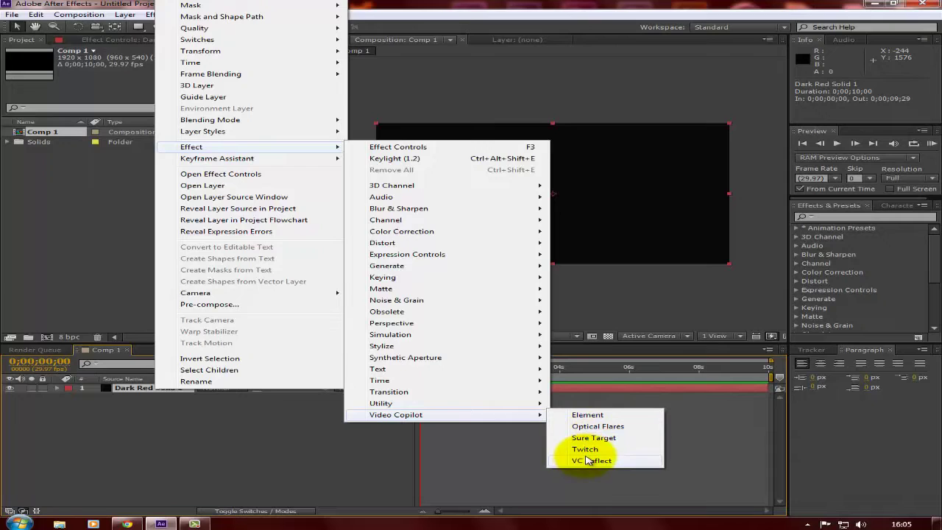
left_click(596, 427)
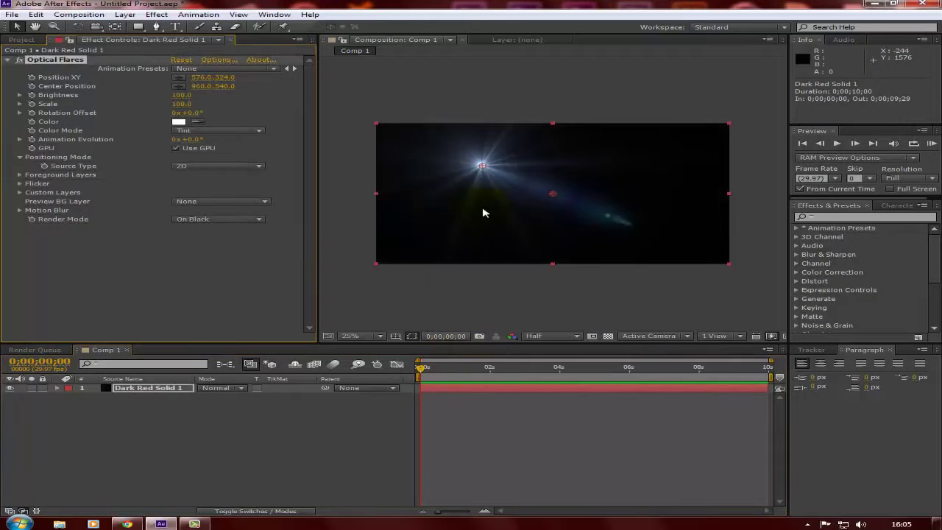
Step: Place the flare left of centre and lower in the comp, at 532, 552
left_click_drag(484, 169, 475, 204)
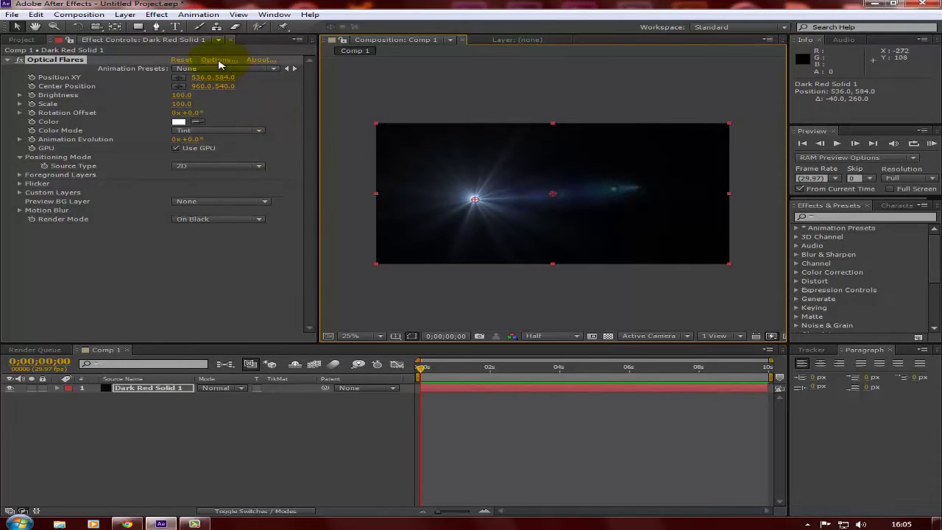
left_click_drag(475, 201, 474, 195)
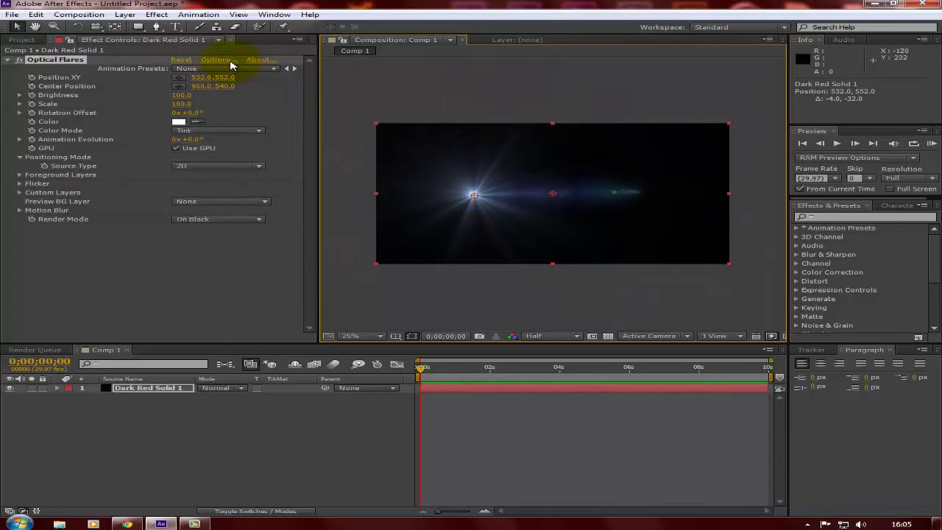
left_click(212, 59)
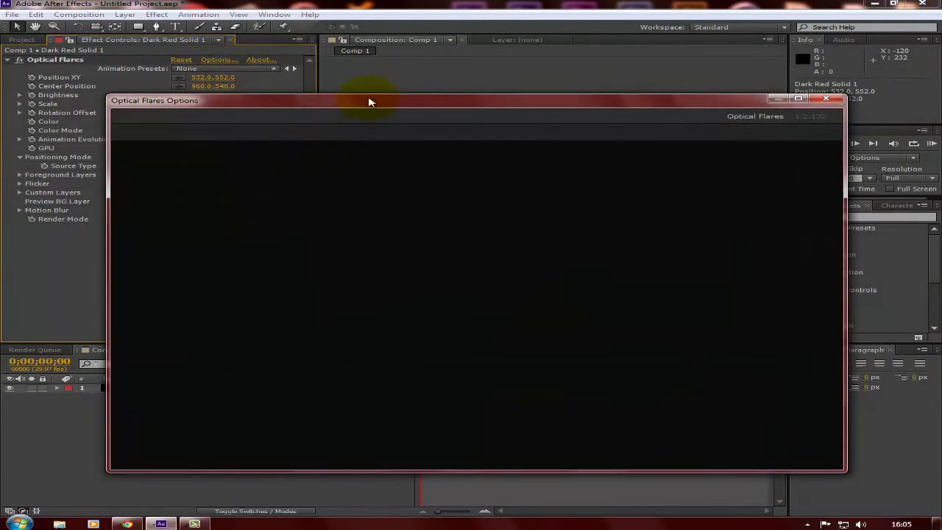
Step: Move the Optical Flares Options window up-left and enlarge it
left_click_drag(369, 102, 291, 45)
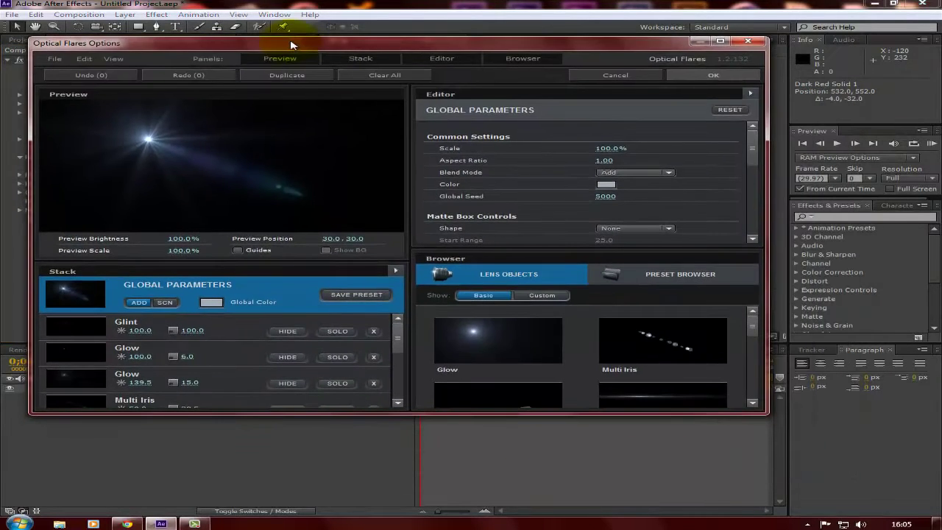
left_click_drag(770, 414, 882, 508)
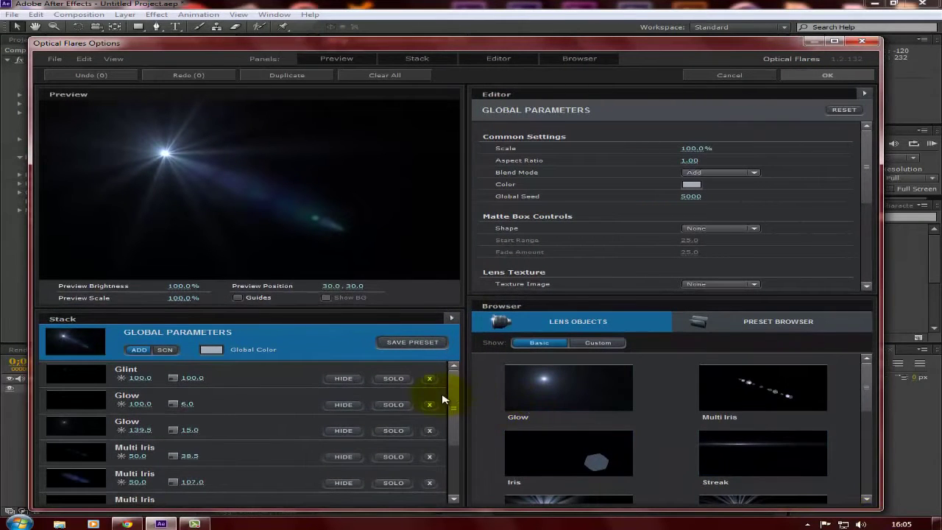
mouse_move(451, 401)
left_mouse_down()
mouse_move(448, 456)
mouse_move(452, 418)
left_mouse_up()
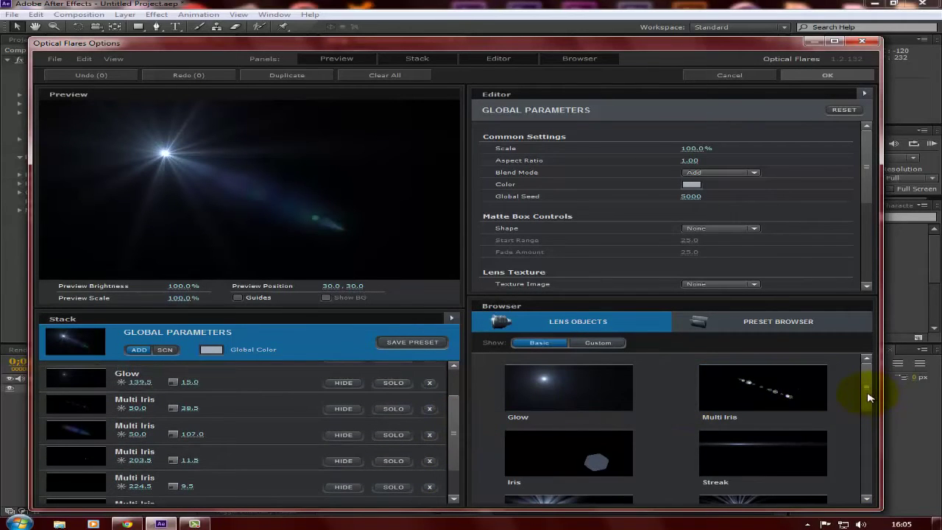
left_click_drag(863, 426, 871, 491)
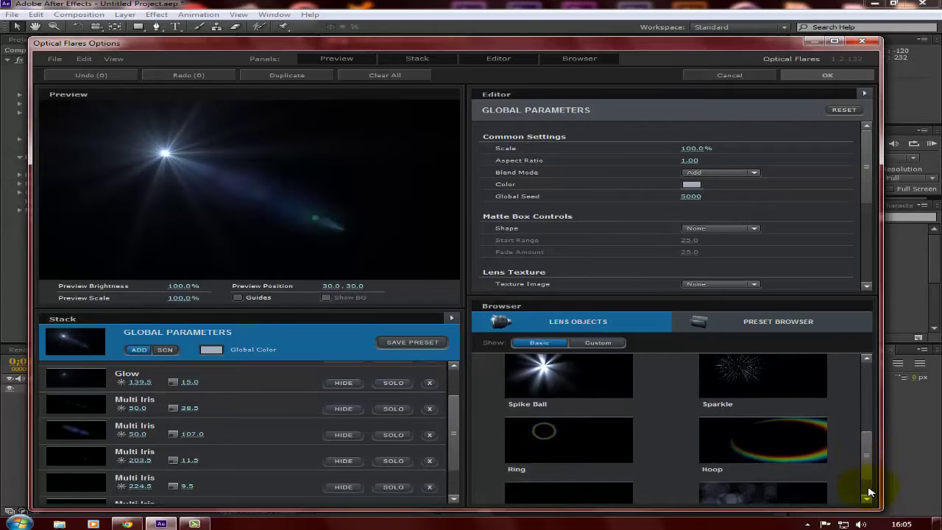
scroll(616, 367, "down", 1)
Step: Add two Random Stripes elements from the Custom lens objects
left_click(606, 344)
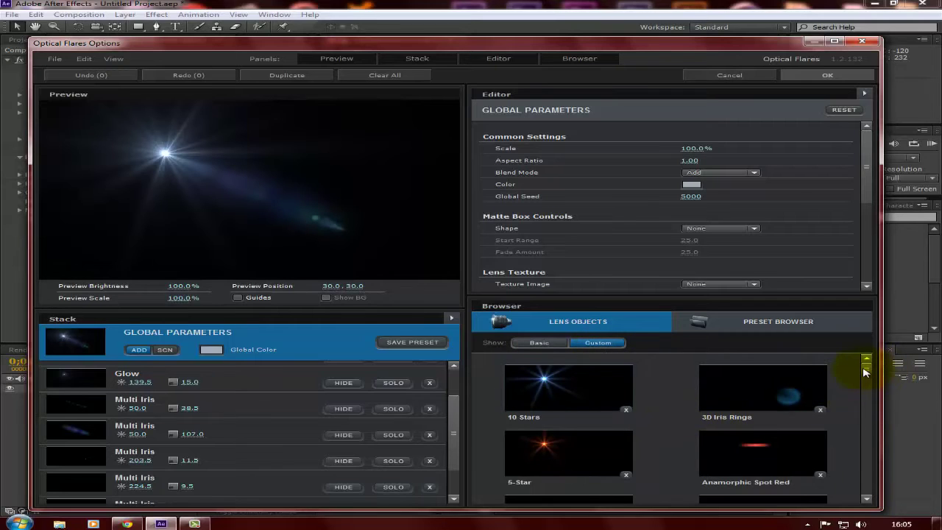
scroll(865, 373, "down", 2)
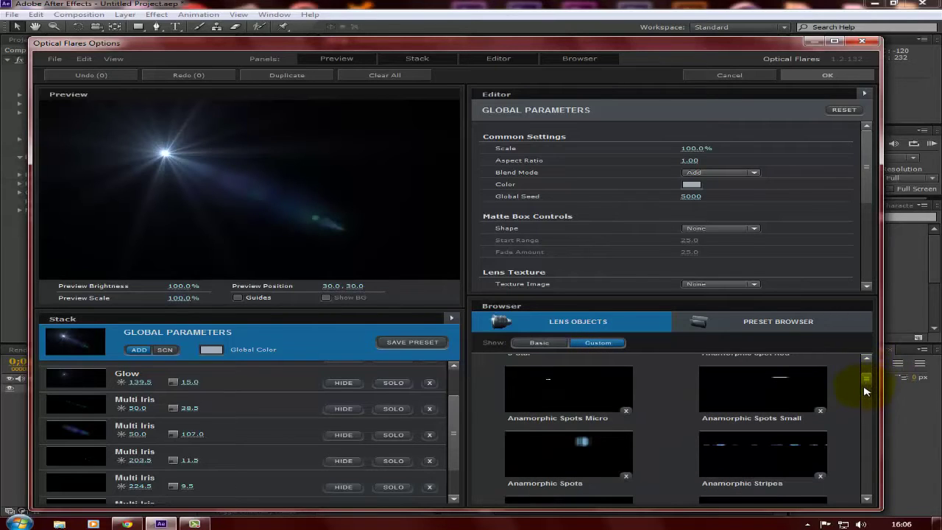
scroll(864, 390, "down", 5)
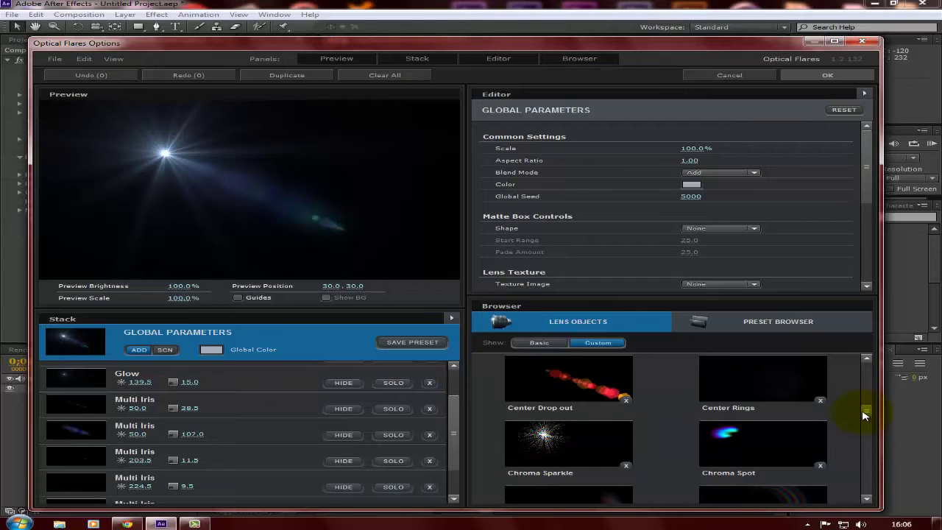
left_click_drag(865, 416, 871, 453)
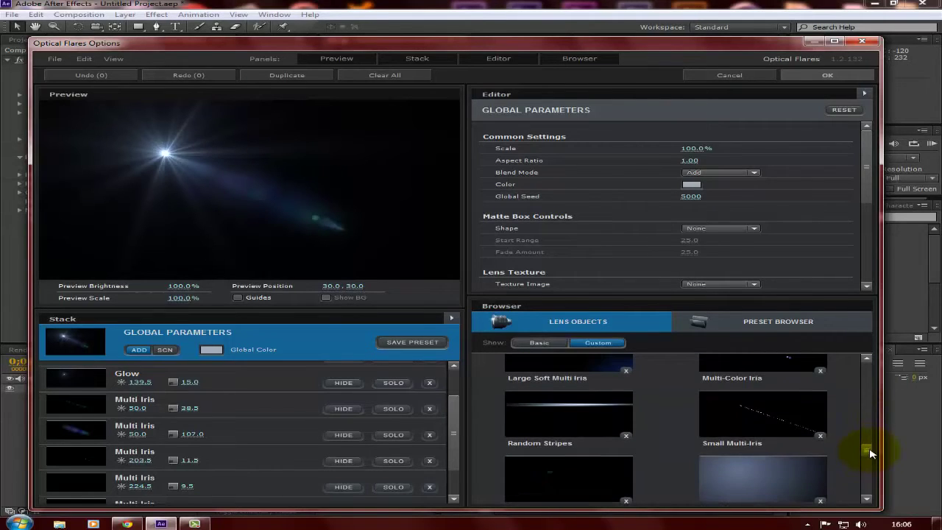
left_click(622, 427)
left_click(570, 398)
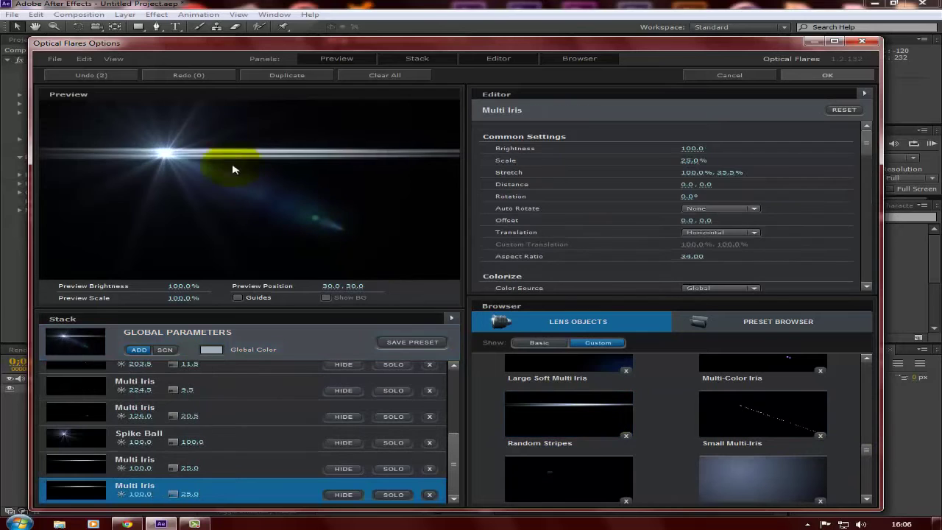
Step: Shift the preview flare source and set the stripe to brightness 95, scale 32.5%
left_click(163, 154)
left_click_drag(163, 154, 189, 185)
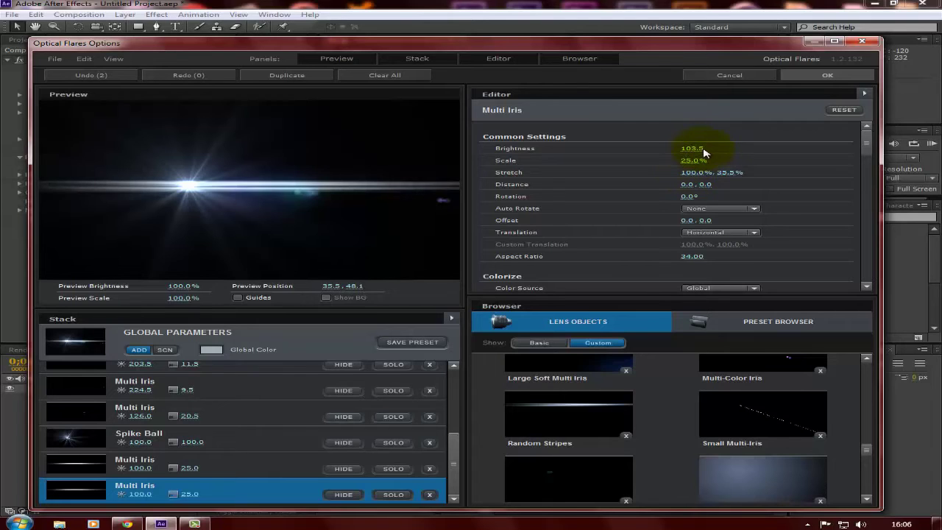
mouse_move(700, 148)
left_mouse_down()
mouse_move(692, 145)
mouse_move(726, 162)
mouse_move(703, 161)
left_mouse_up()
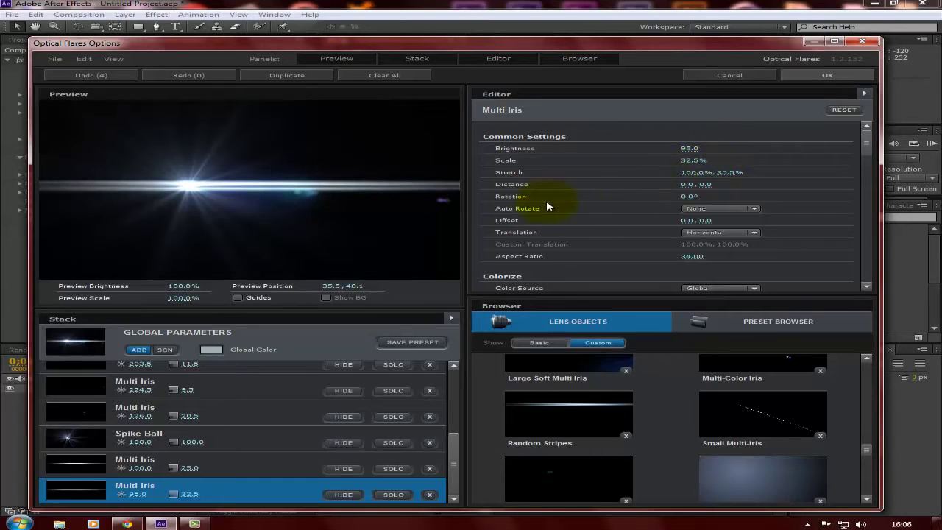
Step: Colorize the stripe with a blue-violet Color 1 and a cyan Color 2
scroll(692, 255, "down", 3)
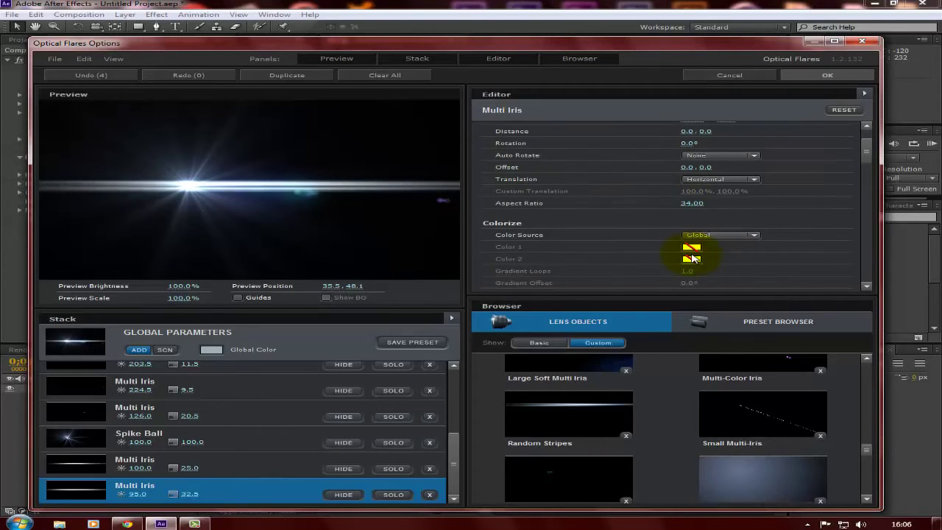
left_click(692, 251)
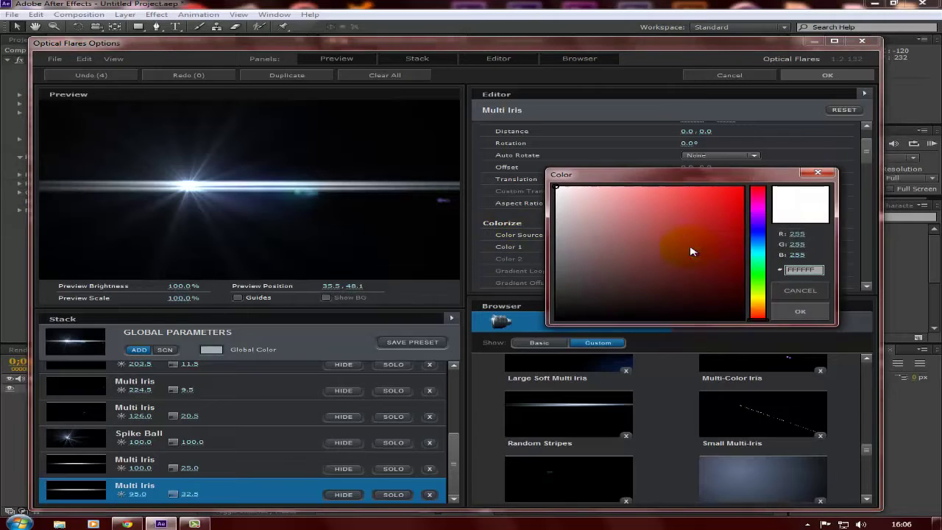
left_click(758, 230)
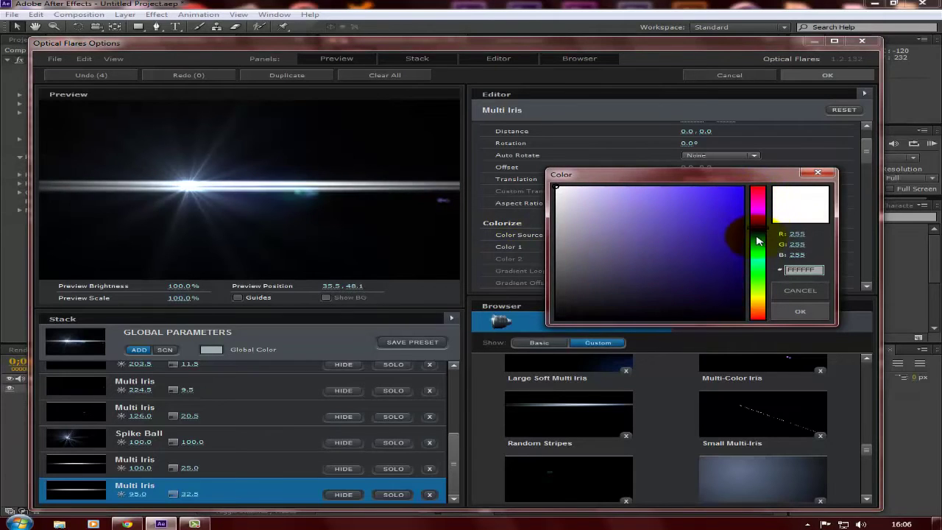
left_click_drag(711, 217, 721, 192)
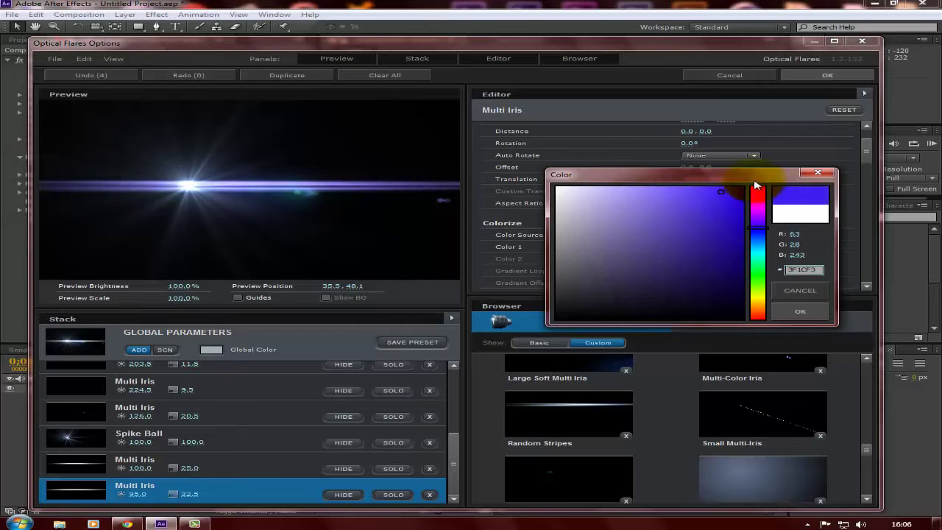
left_click(816, 174)
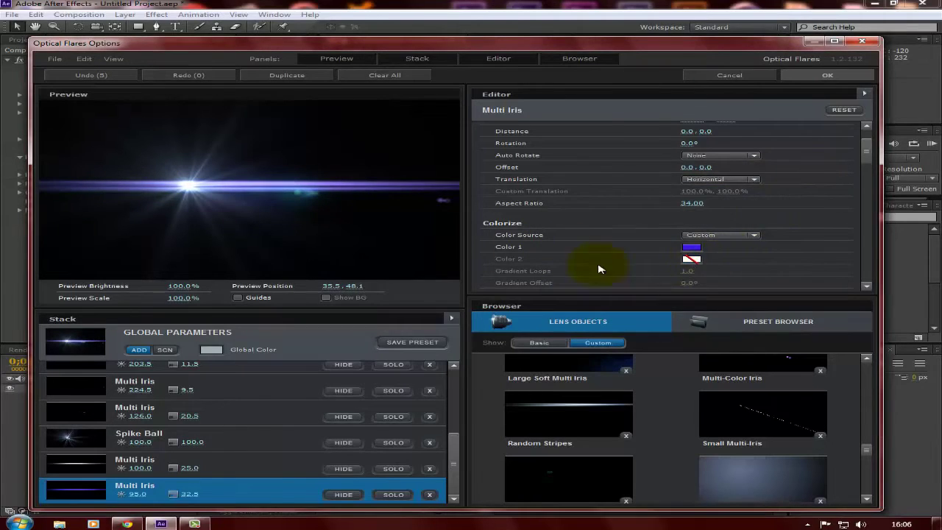
left_click(692, 259)
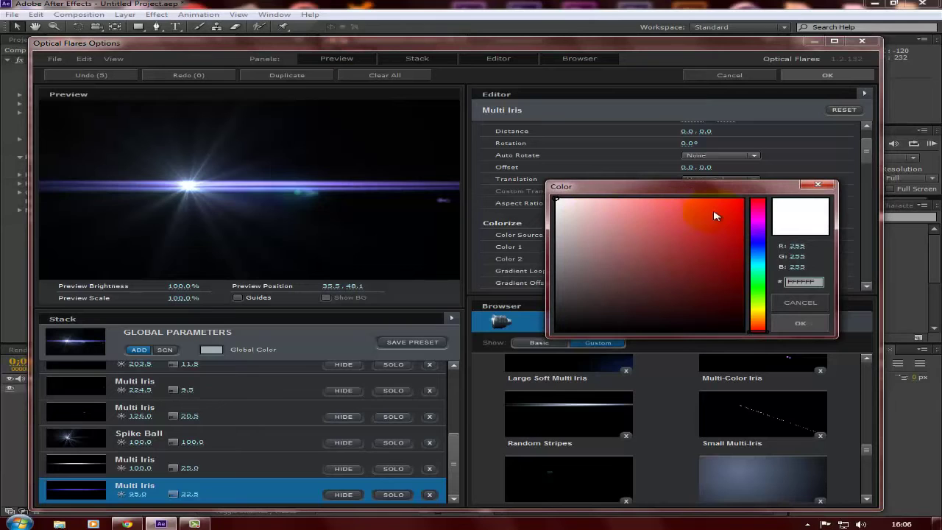
left_click(758, 262)
left_click_drag(652, 247, 701, 217)
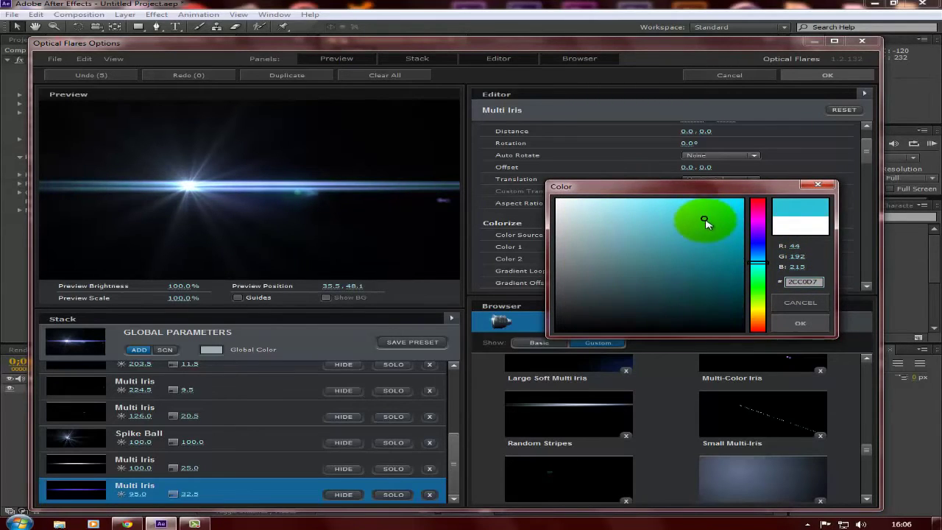
left_click(822, 186)
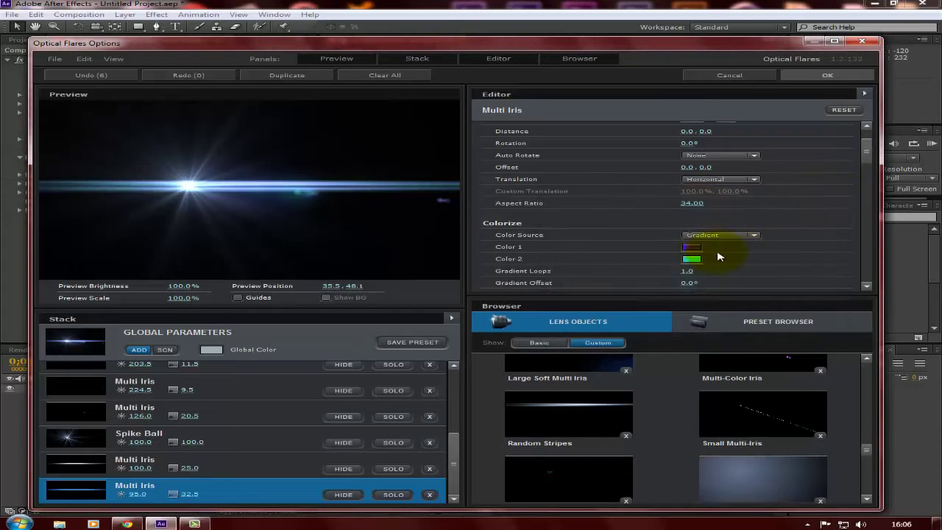
Step: Set Number of Objects to 30 and move the preview flare source left
scroll(730, 252, "down", 3)
scroll(729, 252, "up", 1)
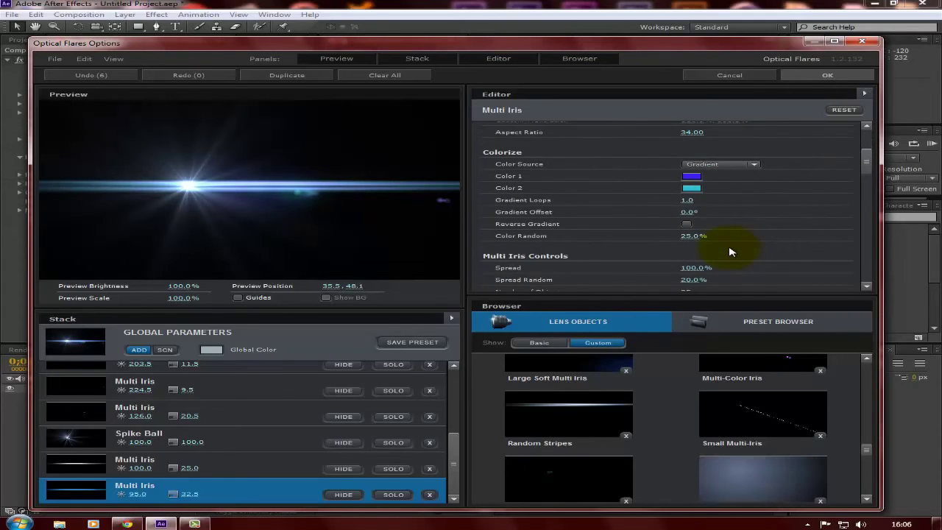
scroll(731, 252, "down", 4)
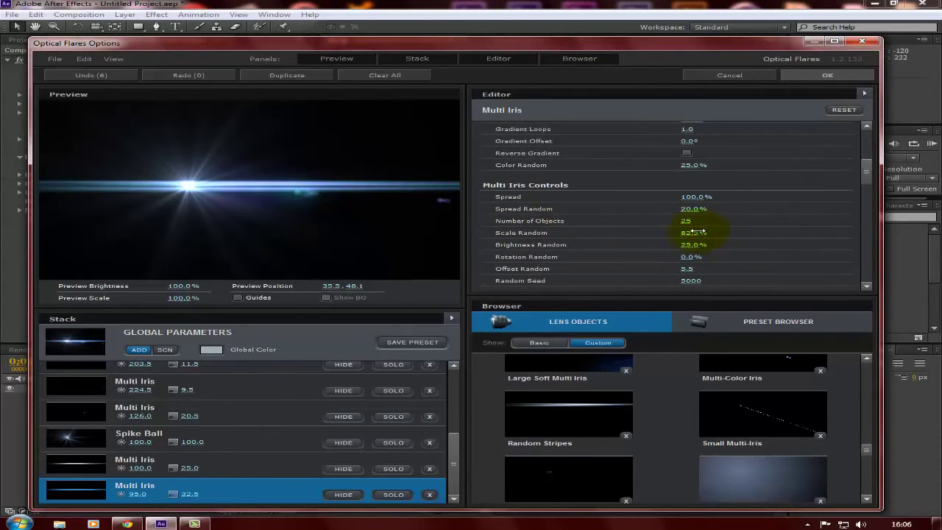
left_click_drag(677, 221, 701, 224)
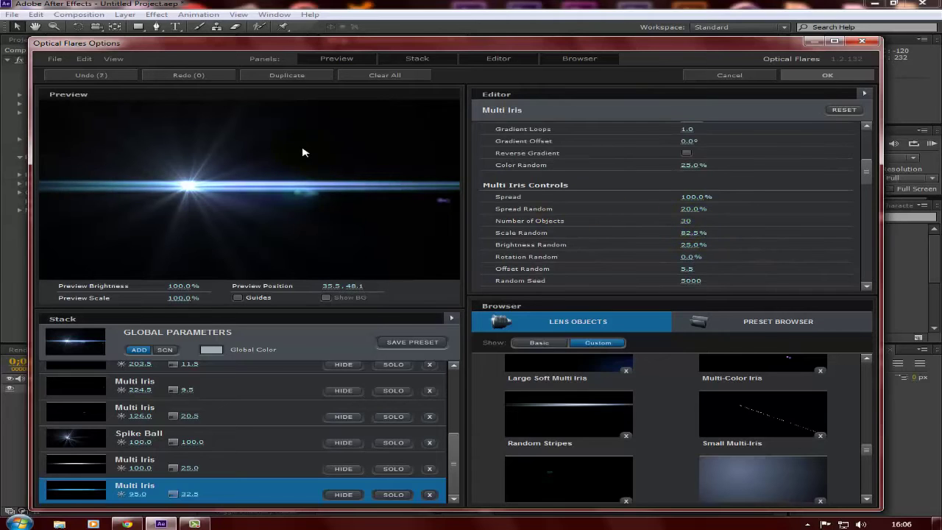
left_click_drag(179, 193, 119, 190)
Step: Apply the customised flare and expand Effects > Optical Flares under the layer in the timeline
left_click(805, 78)
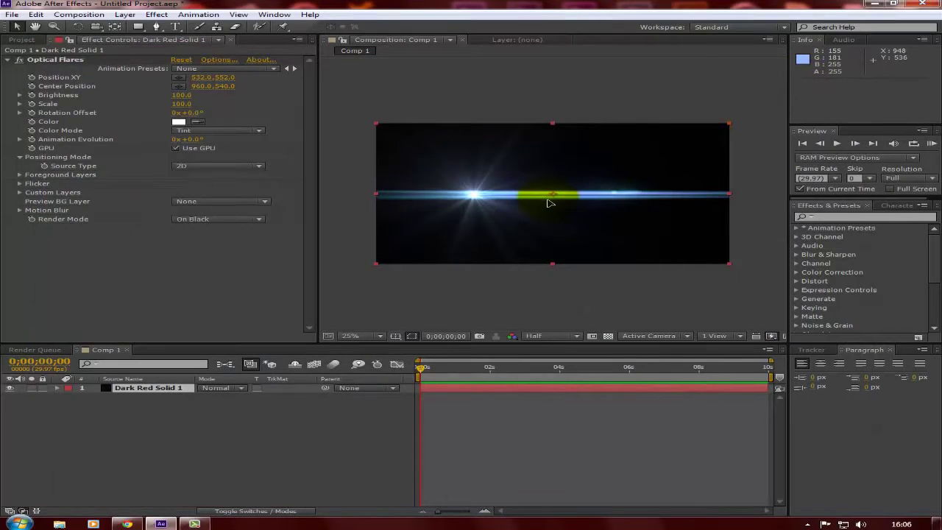
left_click_drag(548, 199, 550, 194)
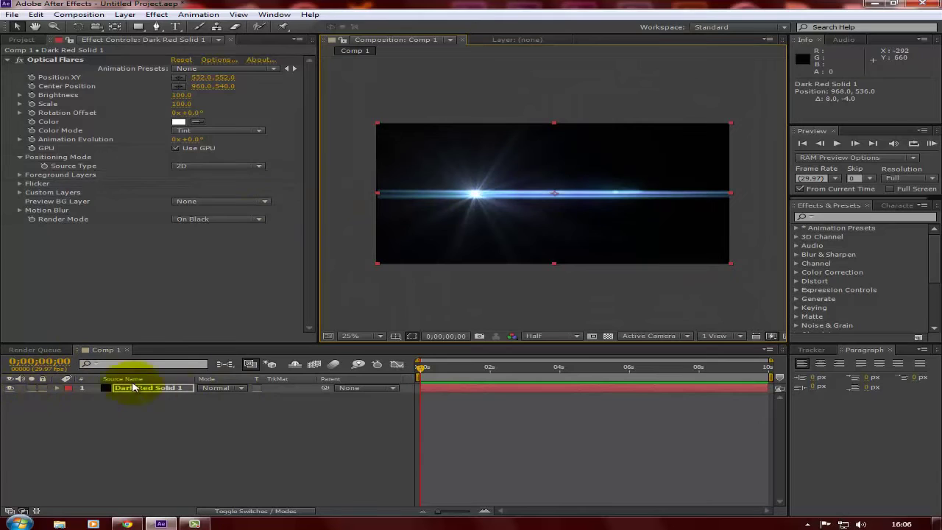
left_click(59, 394)
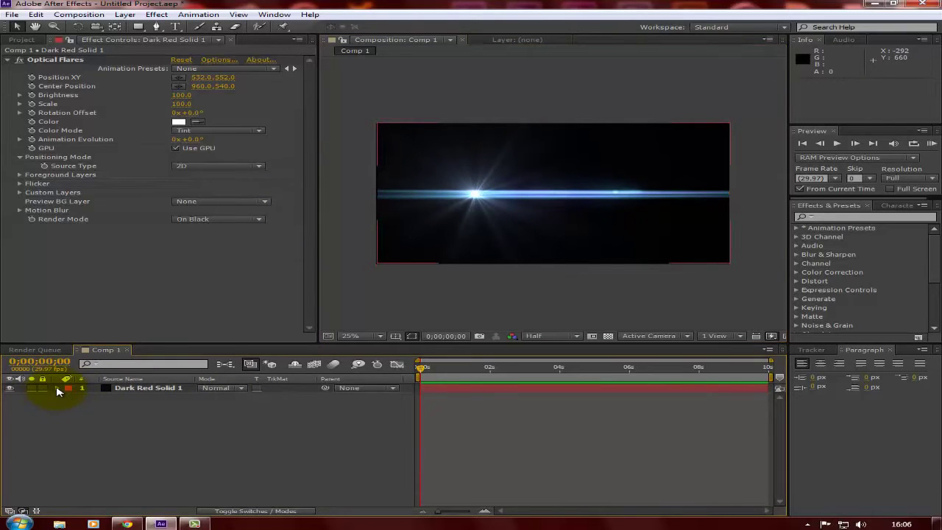
left_click(90, 397)
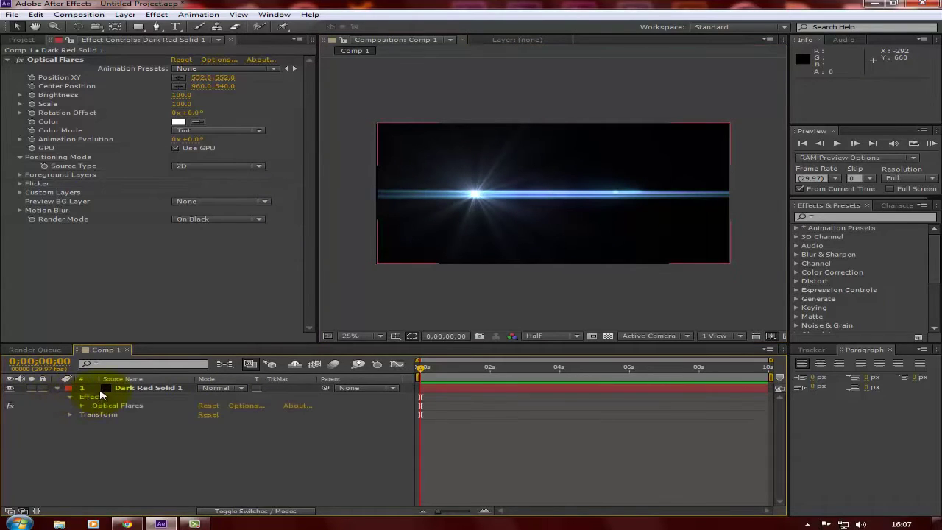
left_click(81, 405)
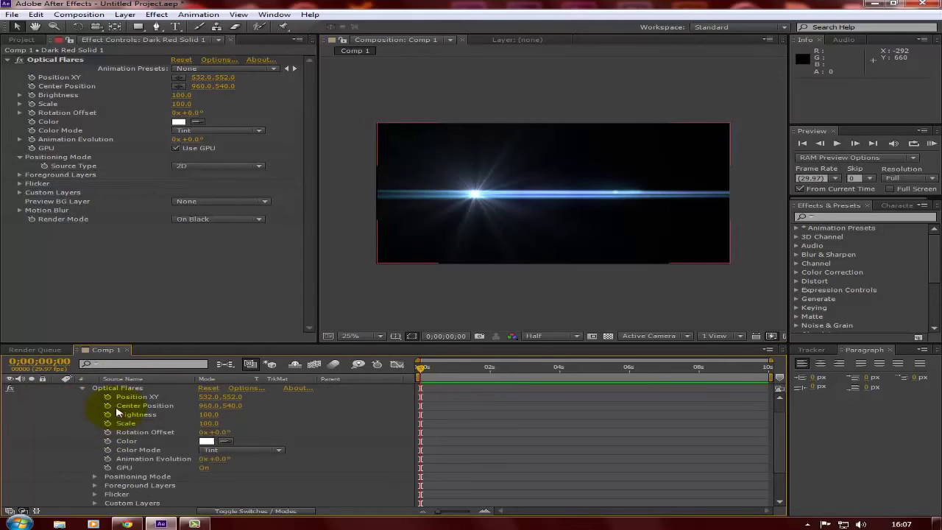
Step: Keyframe Position XY from 532, 528 at 0s to 2000, 528 at about 4s
left_click(108, 397)
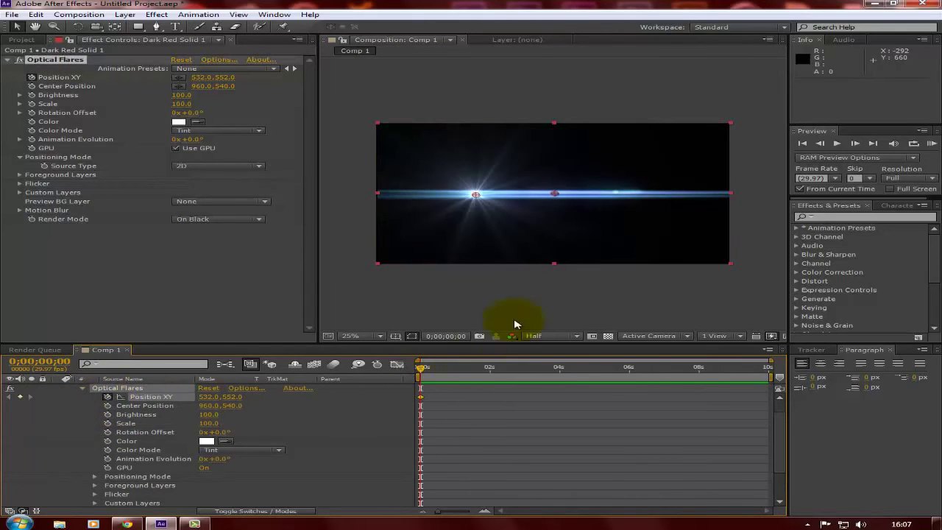
left_click_drag(480, 195, 476, 191)
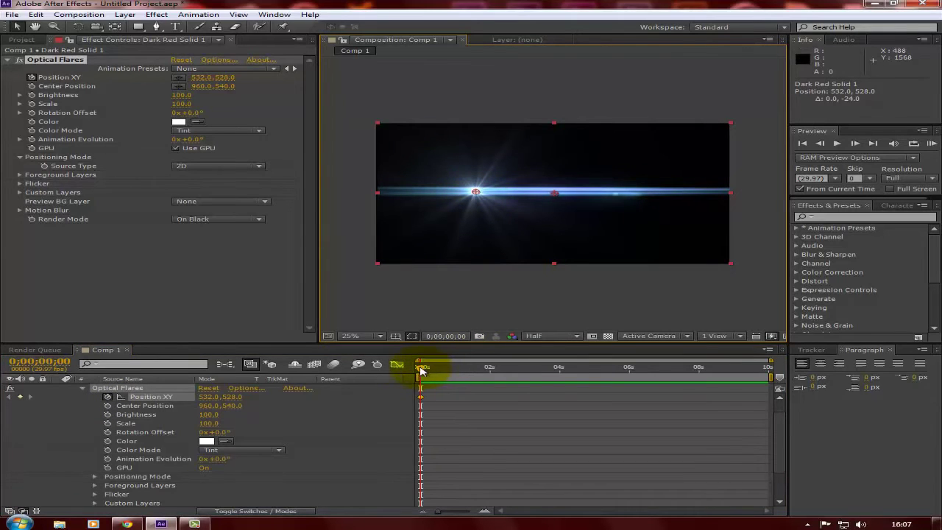
left_click_drag(421, 370, 572, 375)
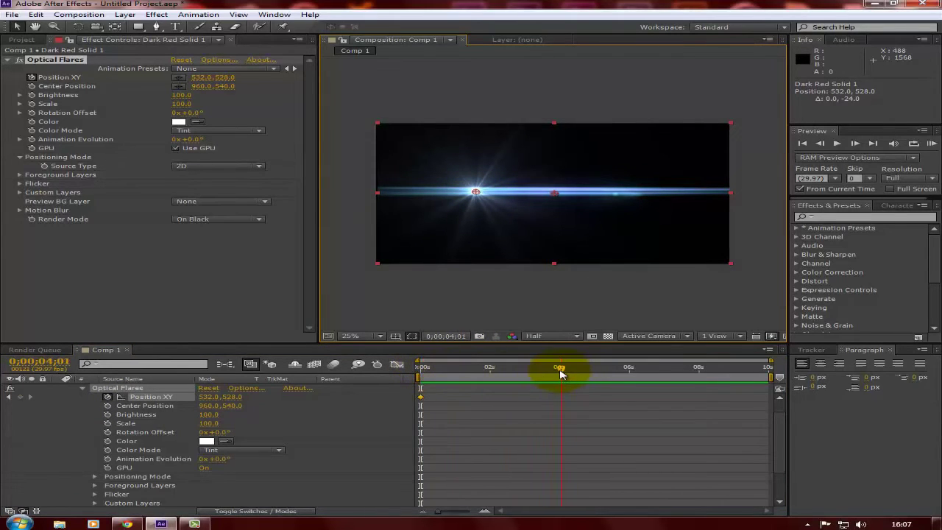
left_click(478, 191)
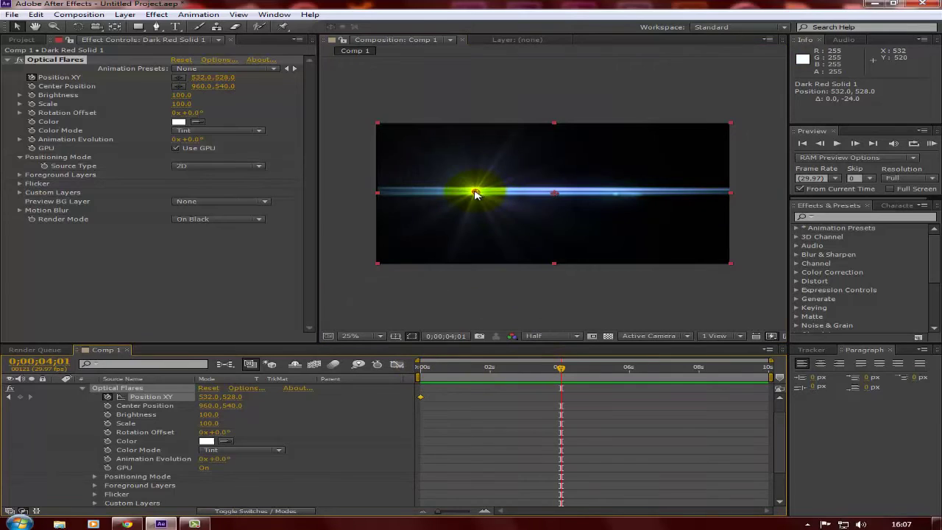
left_click_drag(475, 193, 745, 193)
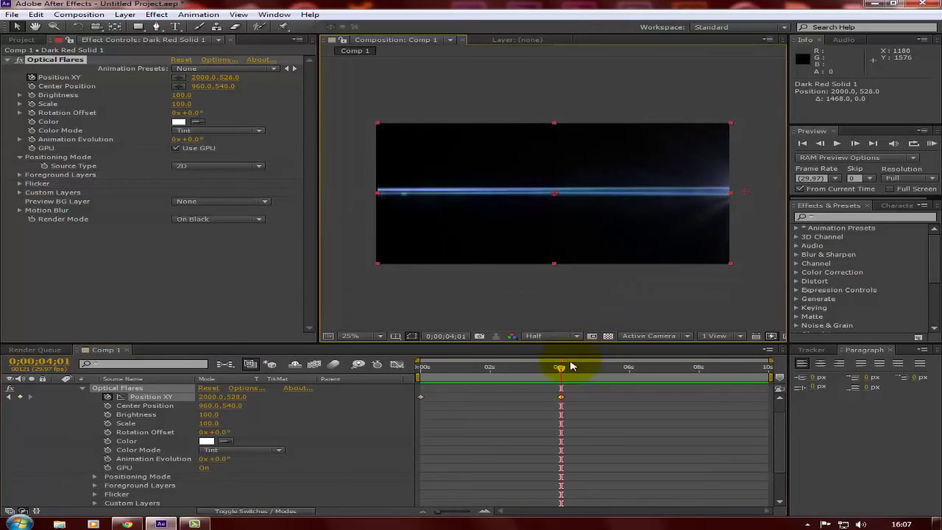
left_click_drag(560, 371, 419, 371)
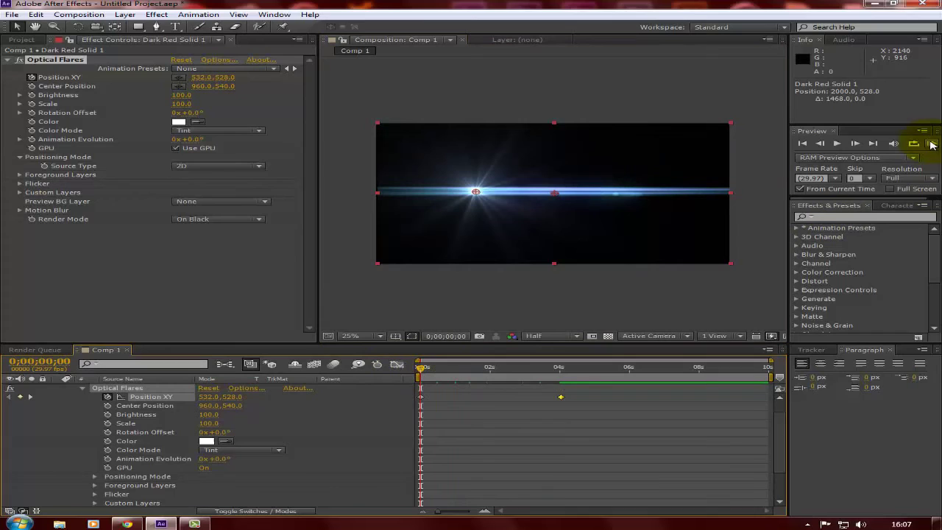
left_click(932, 144)
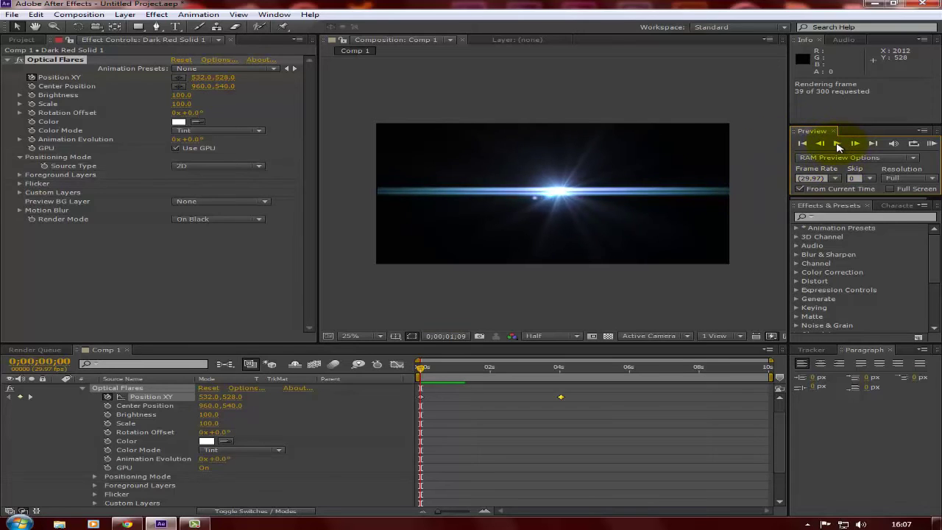
left_click(837, 143)
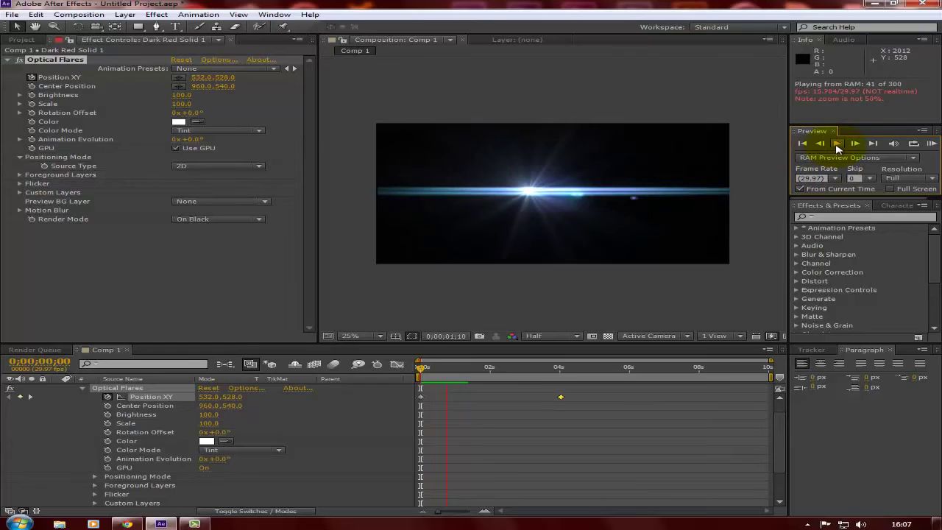
left_click(389, 245)
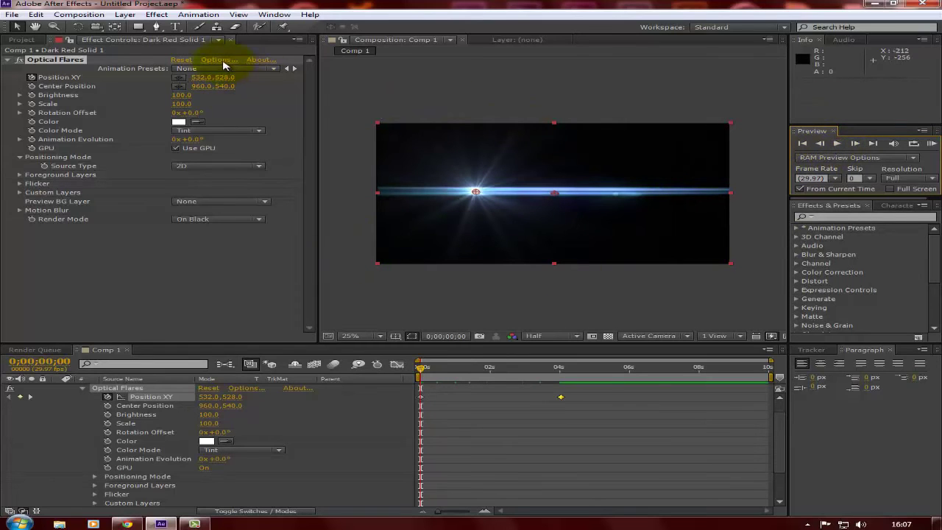
Step: Reopen the Optical Flares Options editor enlarged, dismissing the Show BG warning
left_click(219, 60)
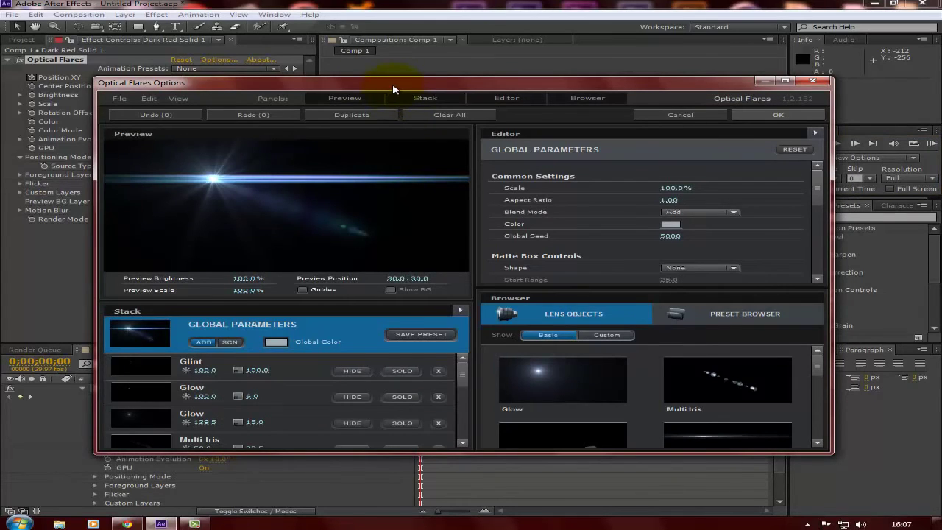
left_click_drag(403, 103, 376, 70)
left_click_drag(819, 439, 904, 506)
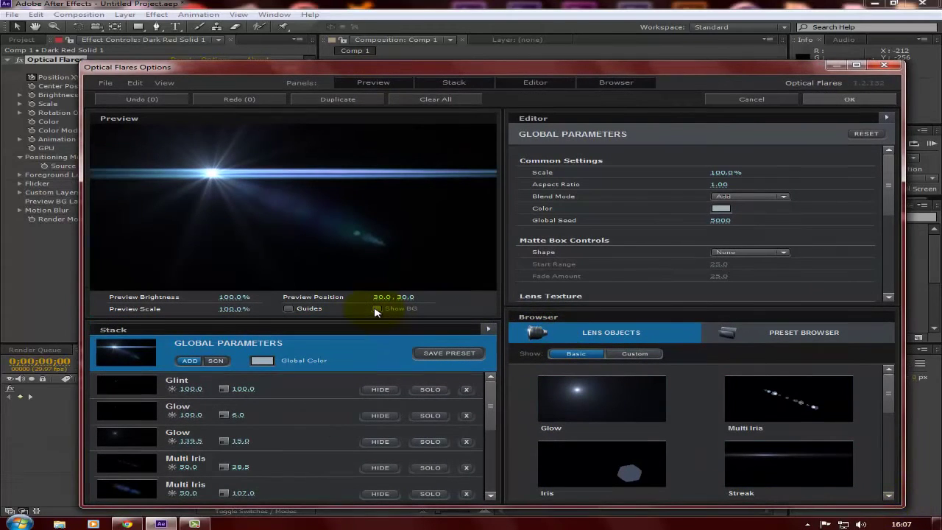
left_click(375, 309)
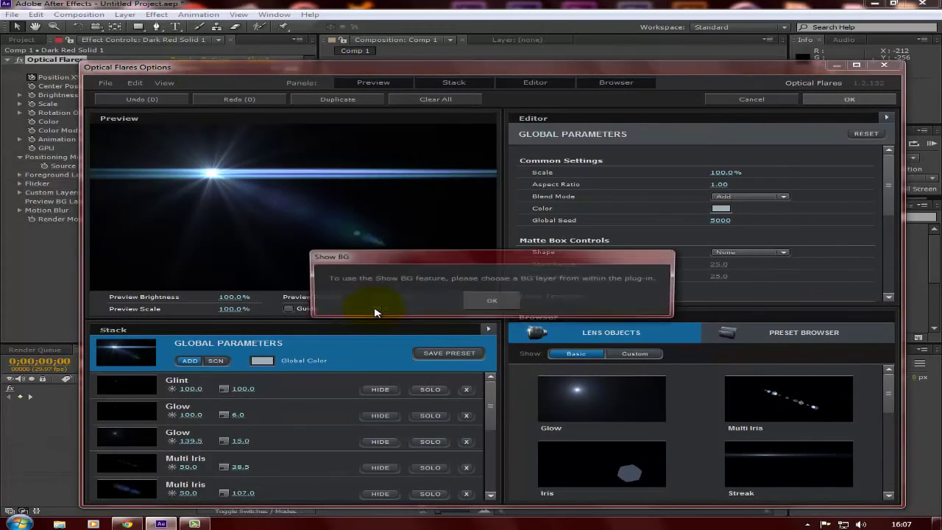
left_click(475, 300)
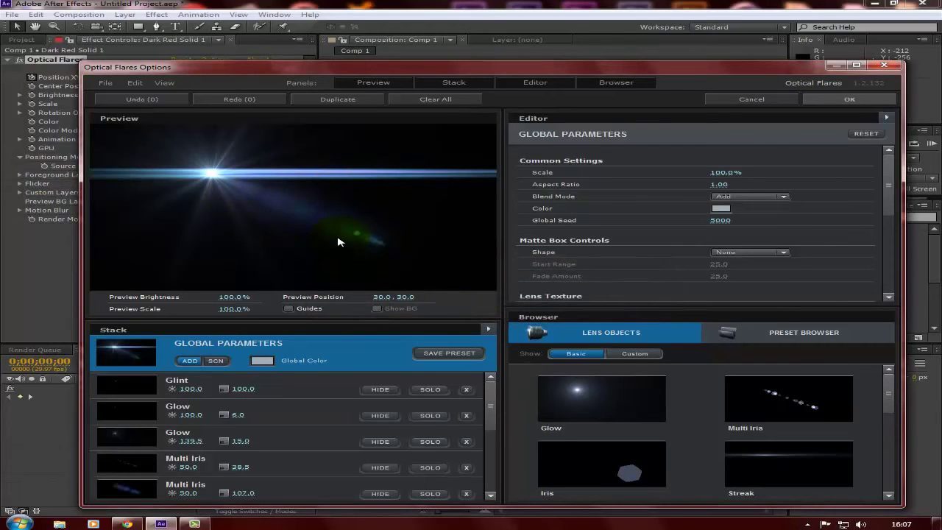
left_click_drag(451, 71, 428, 199)
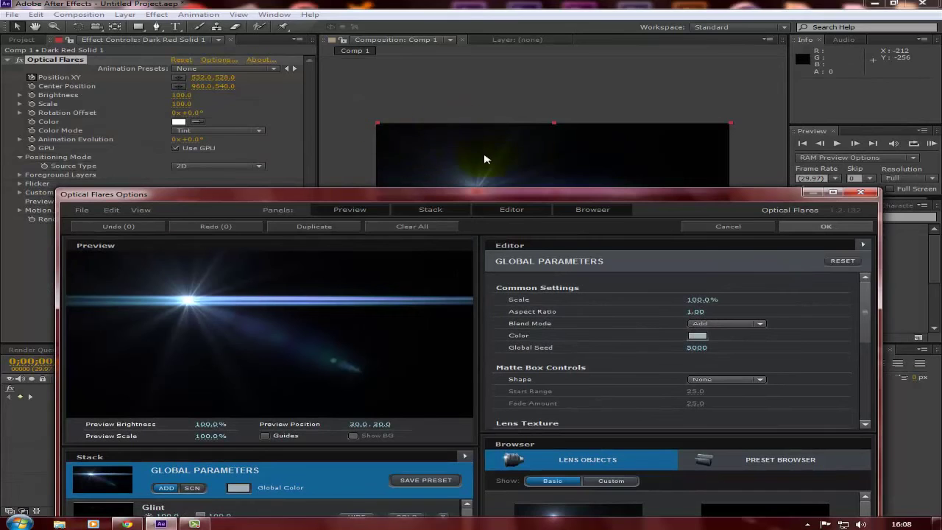
left_click_drag(471, 194, 442, 102)
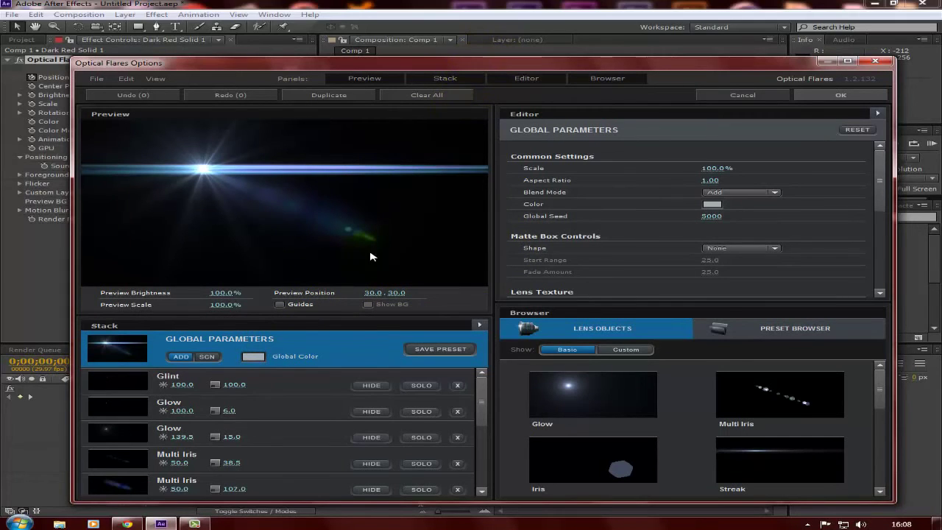
Step: Add two Multi Iris and two Sparkle elements, moving the preview flare to check them
left_click_drag(201, 169, 220, 204)
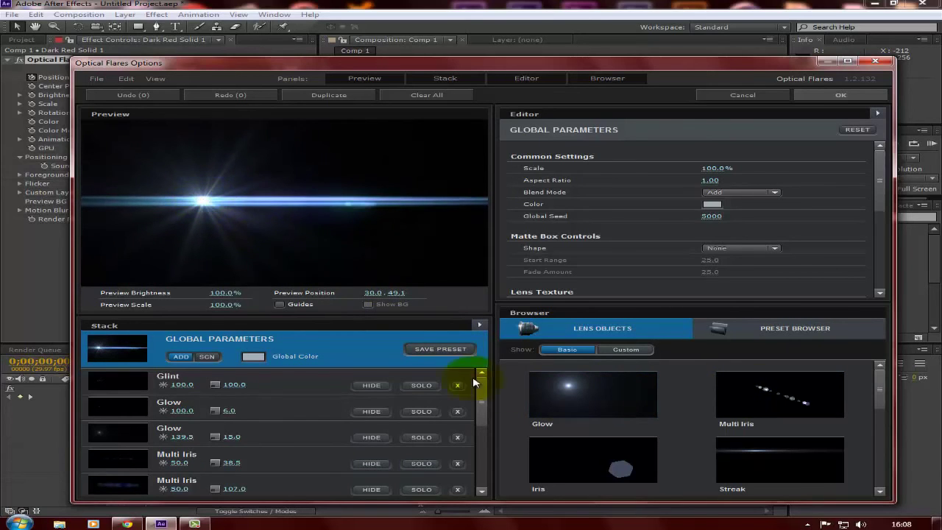
scroll(482, 405, "down", 3)
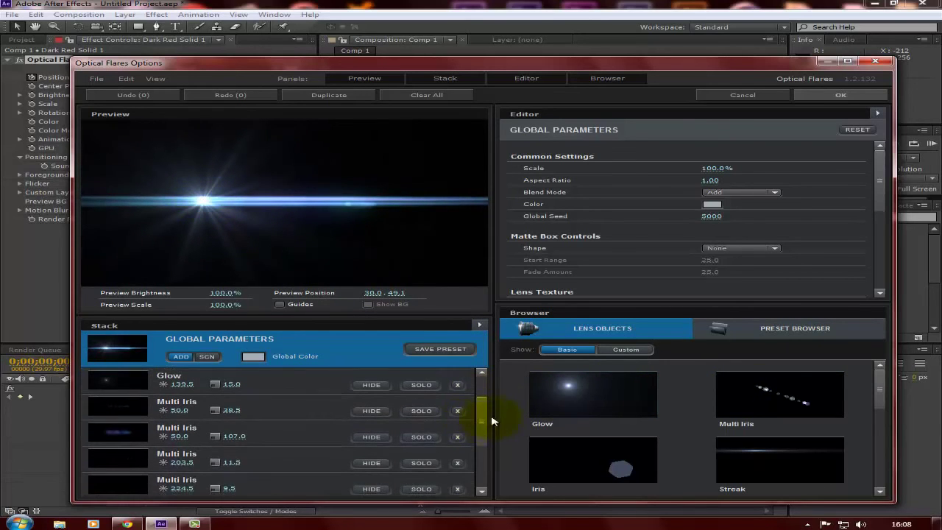
scroll(883, 408, "down", 2)
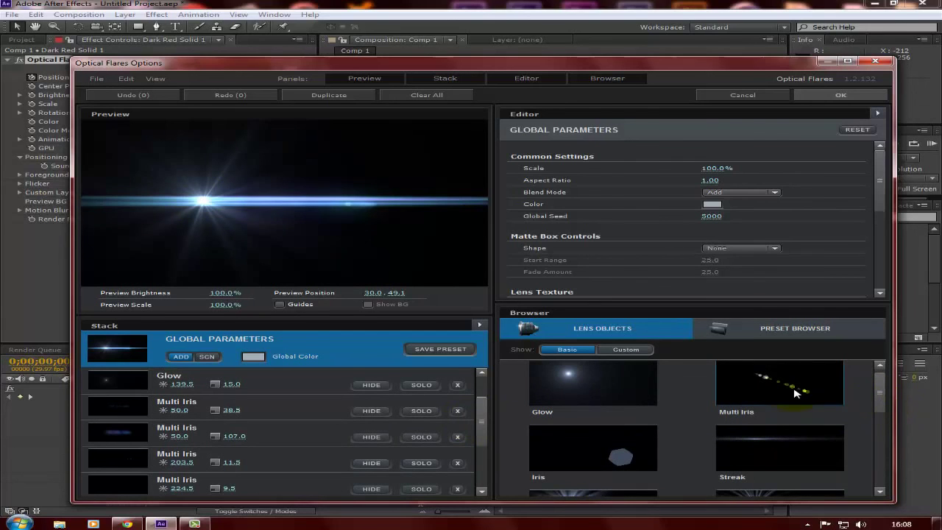
left_click(793, 393)
left_click(793, 392)
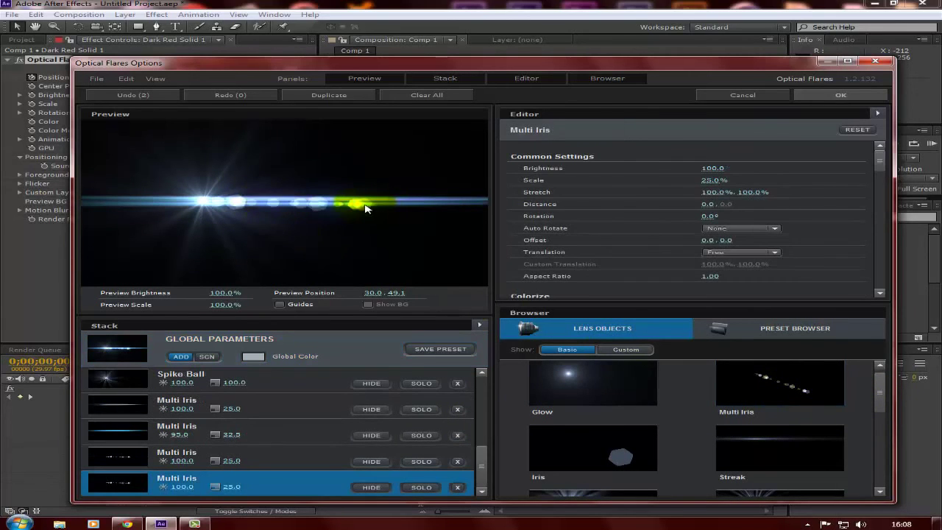
left_click_drag(365, 209, 396, 151)
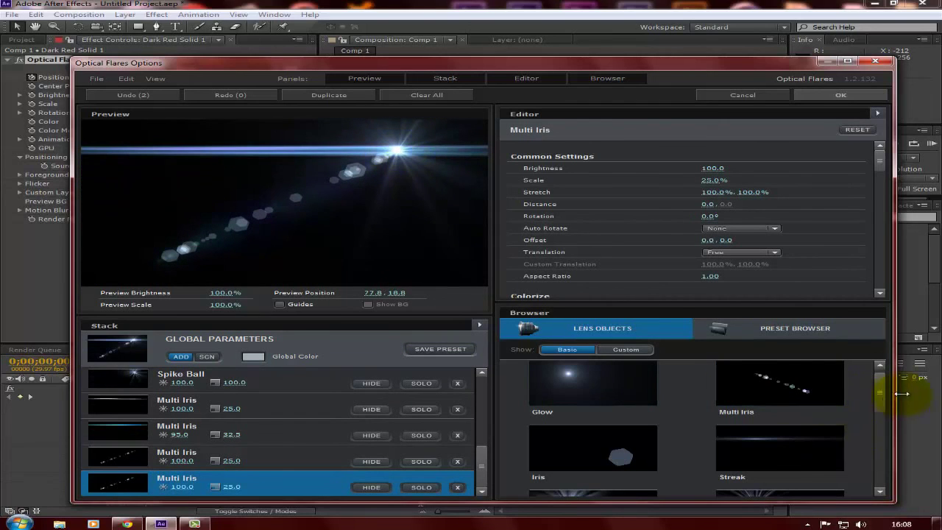
left_click_drag(882, 401, 880, 435)
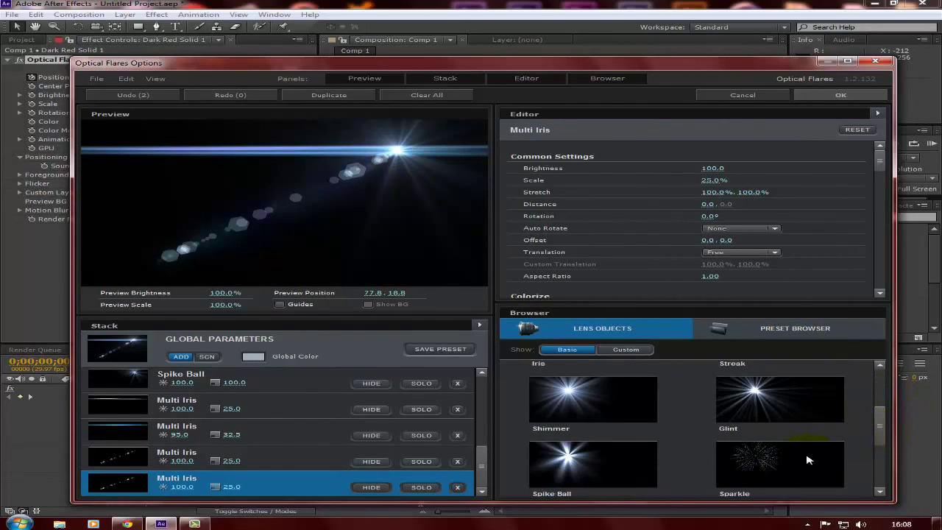
double_click(772, 467)
left_click_drag(387, 151, 436, 254)
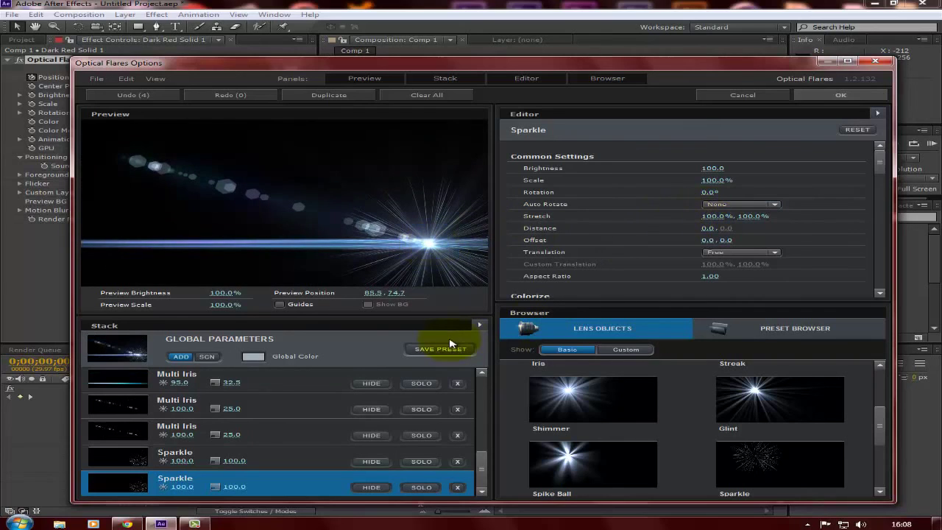